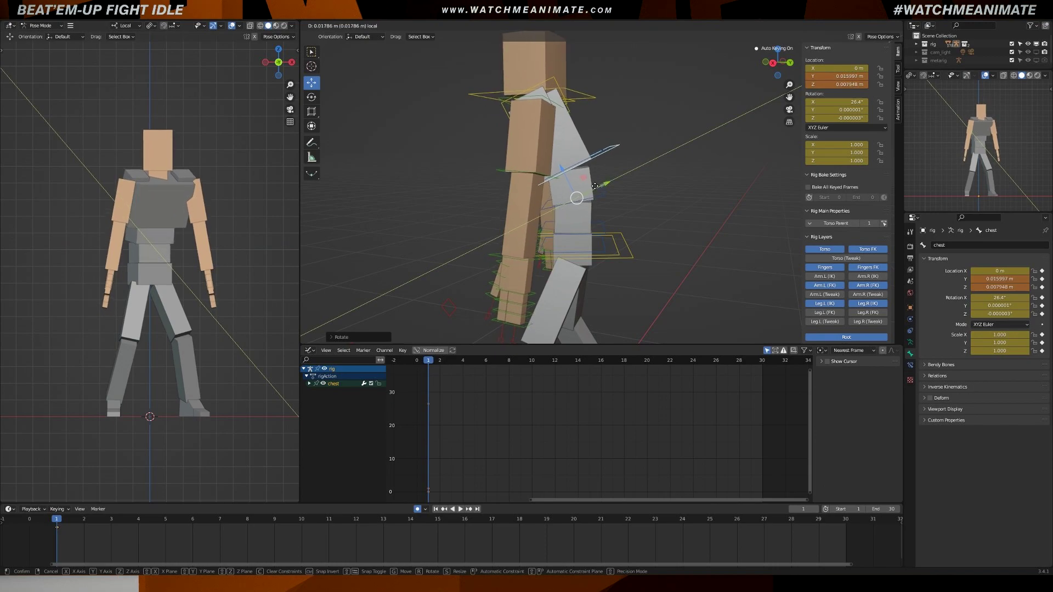
Select the head control with the Rotate tool active and set its Neck Follow to 1.000
key(shift+space)
key(r)
click(527, 143)
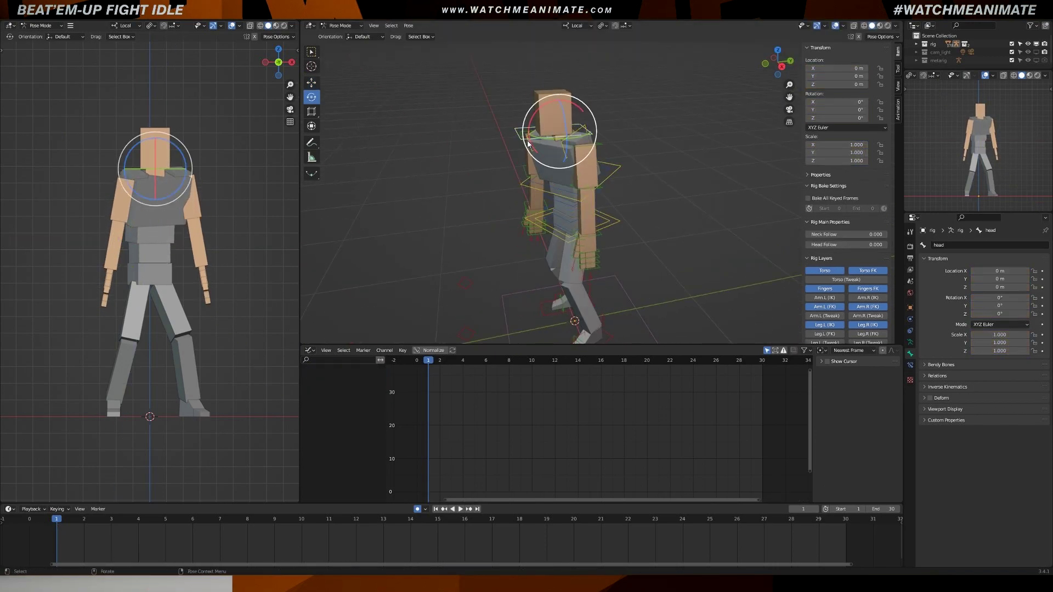
drag(860, 244, 887, 245)
Rotate the head control and insert a keyframe for its pose
middle_drag(688, 188, 597, 167)
drag(597, 167, 592, 127)
key(i)
Rotate the left upper arm FK control to about 4.19°, -14.9° and 3.71° for the guard pose
middle_drag(592, 126, 494, 131)
click(532, 142)
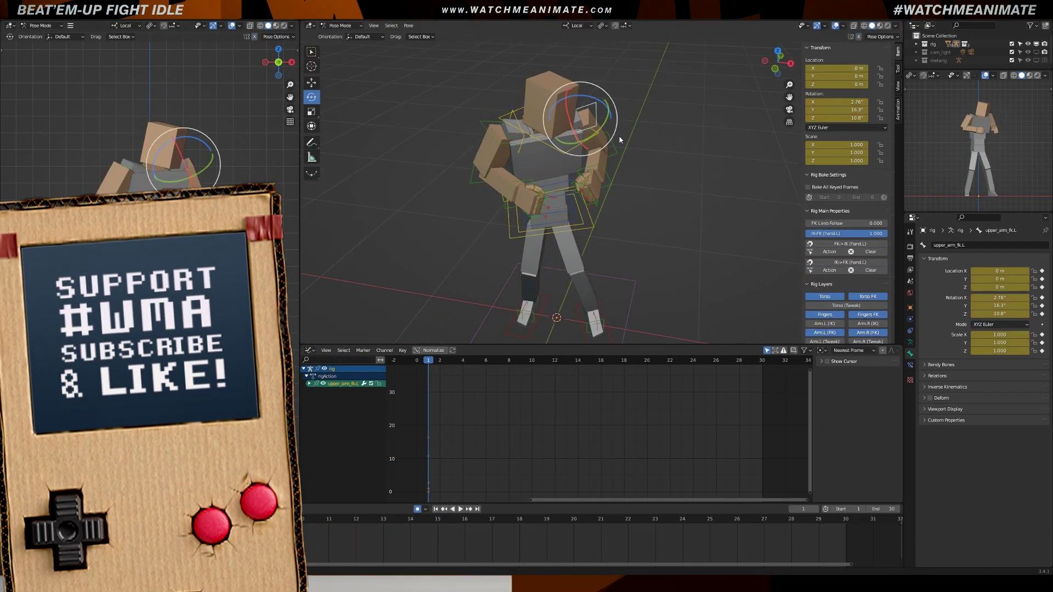
middle_drag(619, 135, 570, 97)
click(610, 144)
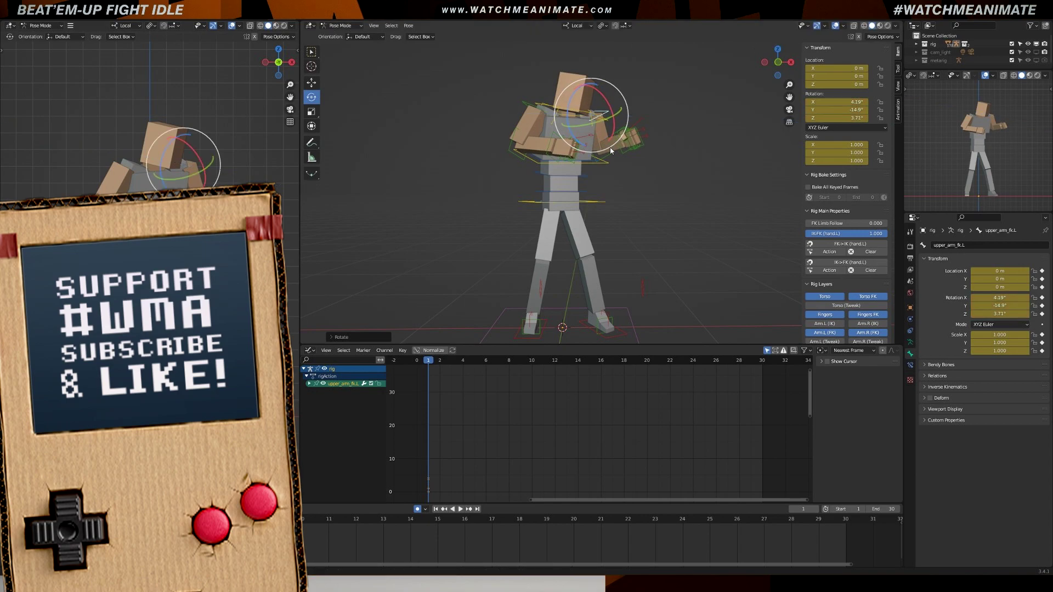
Tilt the torso control on its local X axis to about -3.65° and adjust its position
click(521, 95)
drag(524, 101, 543, 210)
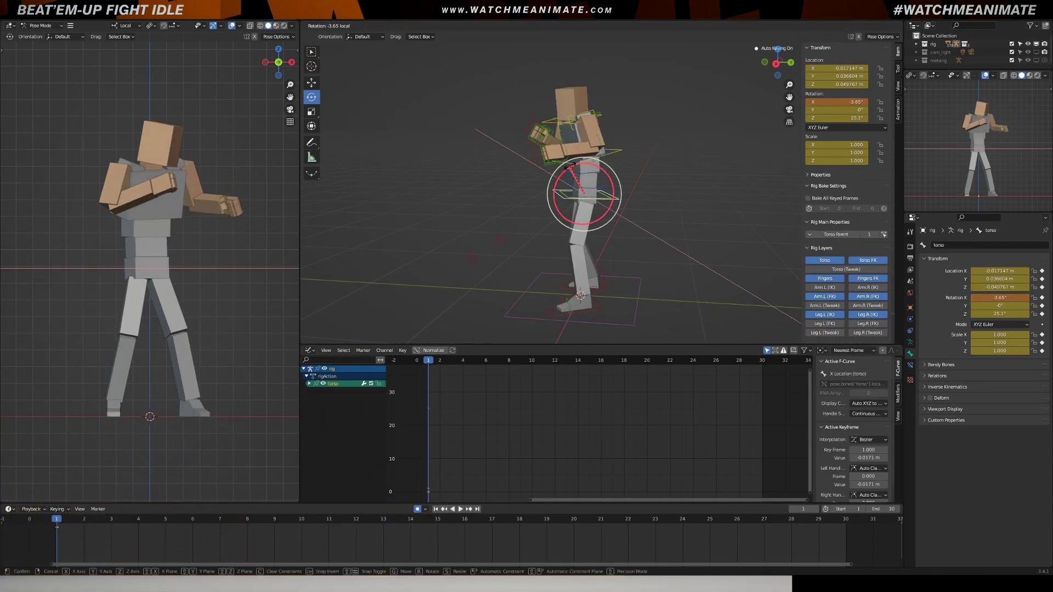
key(shift+space)
key(g)
middle_drag(586, 178, 570, 164)
scroll(570, 164, up, 3)
Select the hips control and rotate it to refine the fighting stance
click(557, 172)
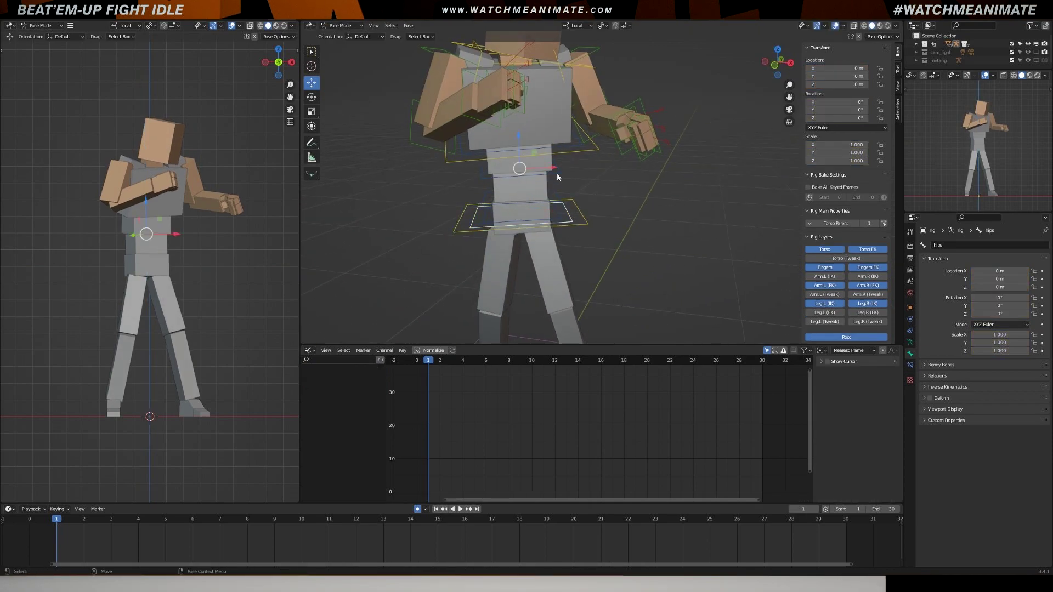
key(shift+space)
key(r)
drag(557, 173, 549, 154)
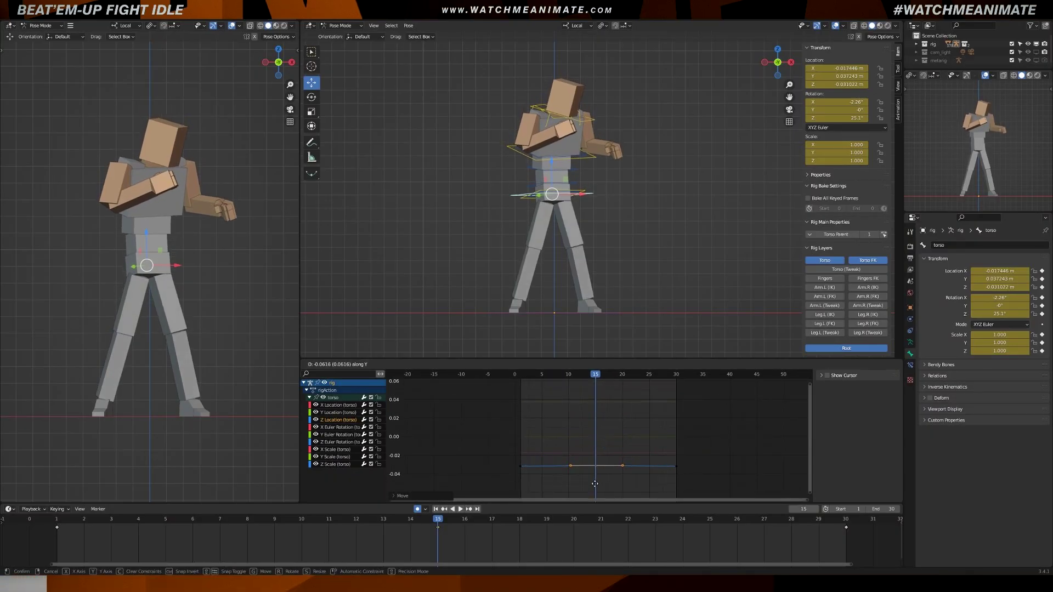
Shape the torso's Z location curve to peak at about -0.02 m on frame 15, with -0.06 m on frames 1 and 30
key(space)
drag(597, 373, 604, 377)
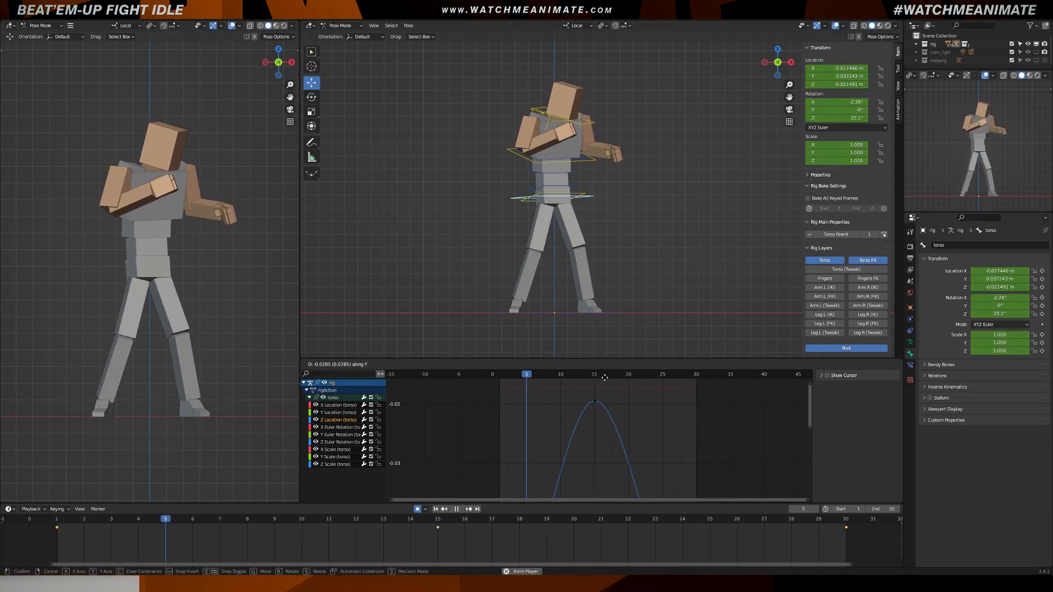
scroll(609, 434, down, 2)
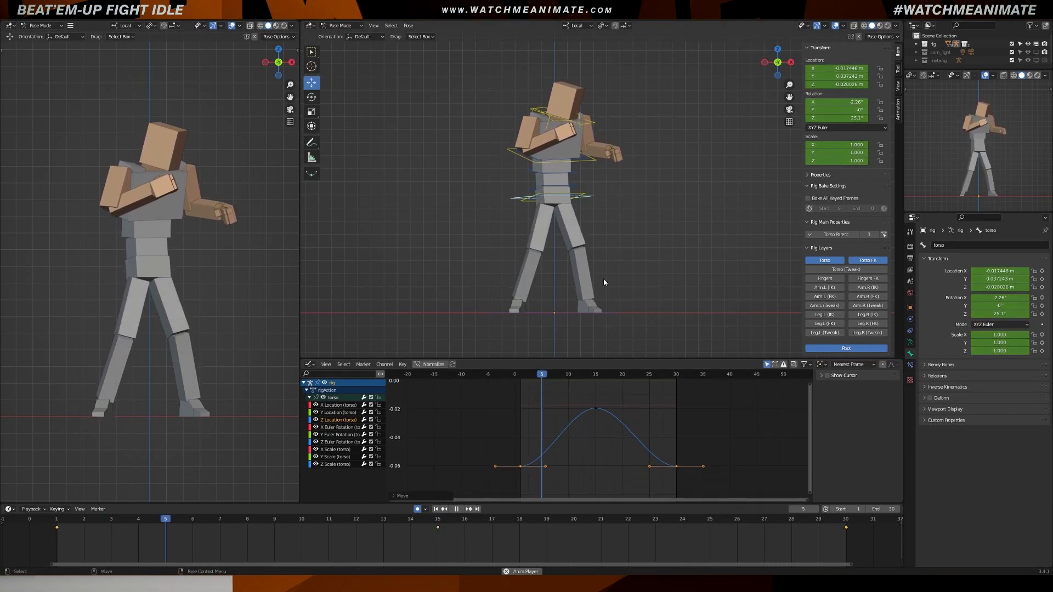
key(space)
Insert keyframes on the torso's X location curve at frames 8 and 22
click(338, 405)
key(i)
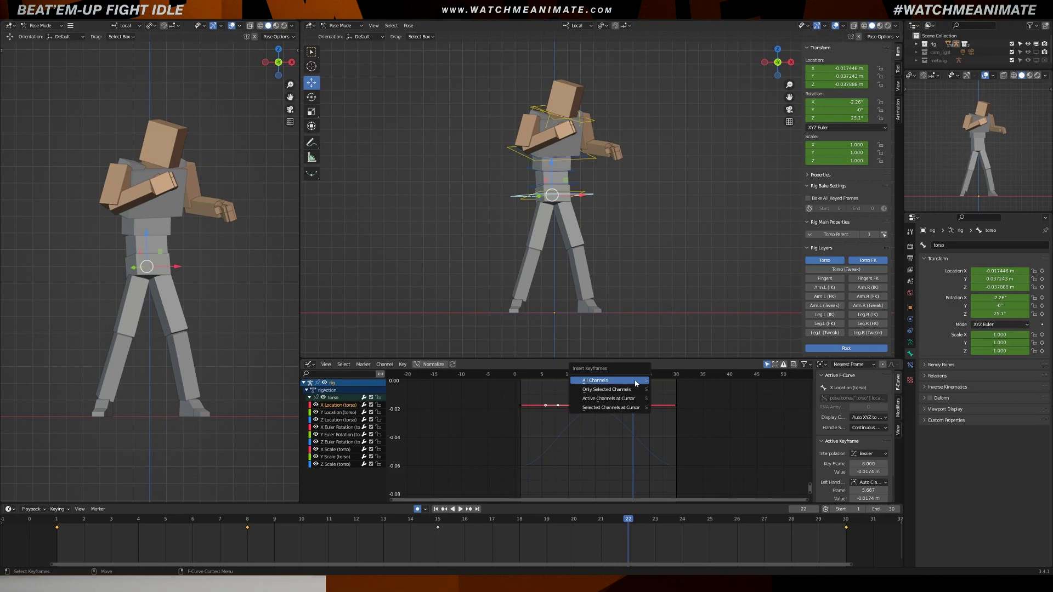
click(635, 384)
Raise the torso's X location key at frame 8 to about 0.004 m and lower the frame 22 key to about -0.034 m
drag(583, 374, 554, 394)
click(564, 419)
click(631, 458)
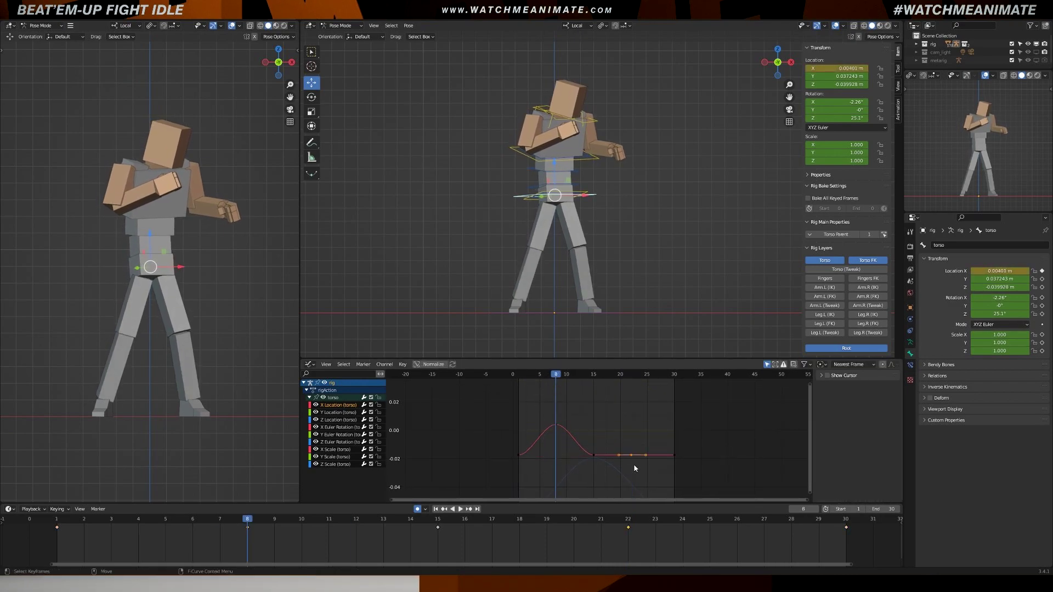
click(632, 457)
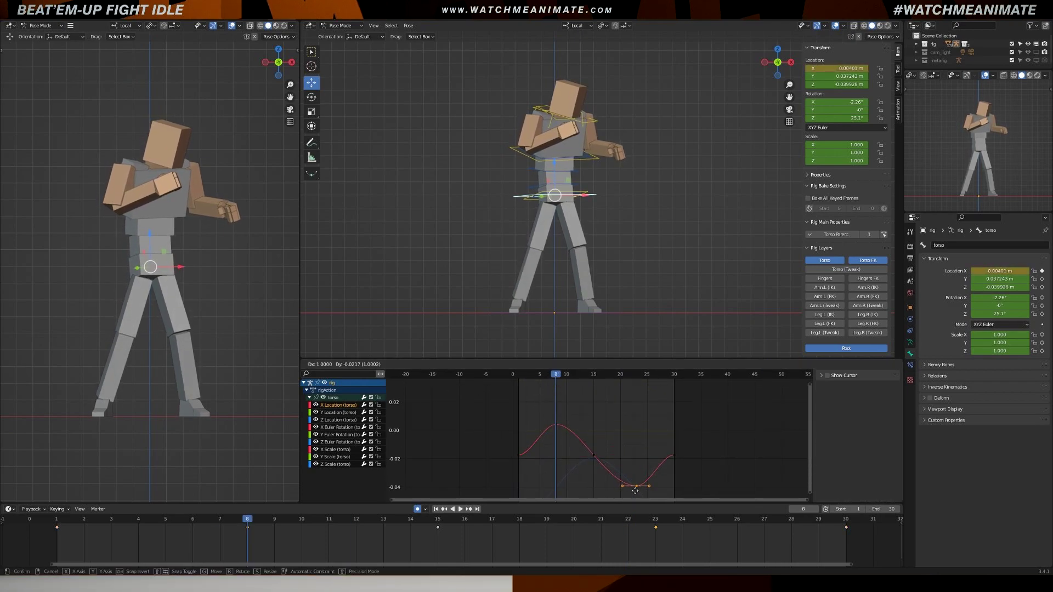
click(631, 475)
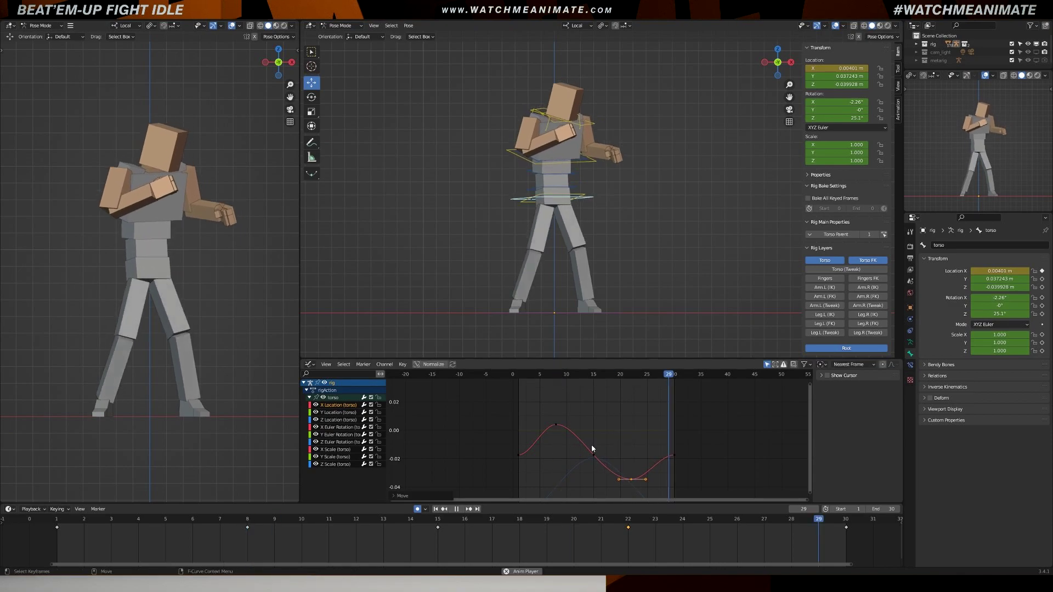
key(Right)
click(673, 455)
key(r)
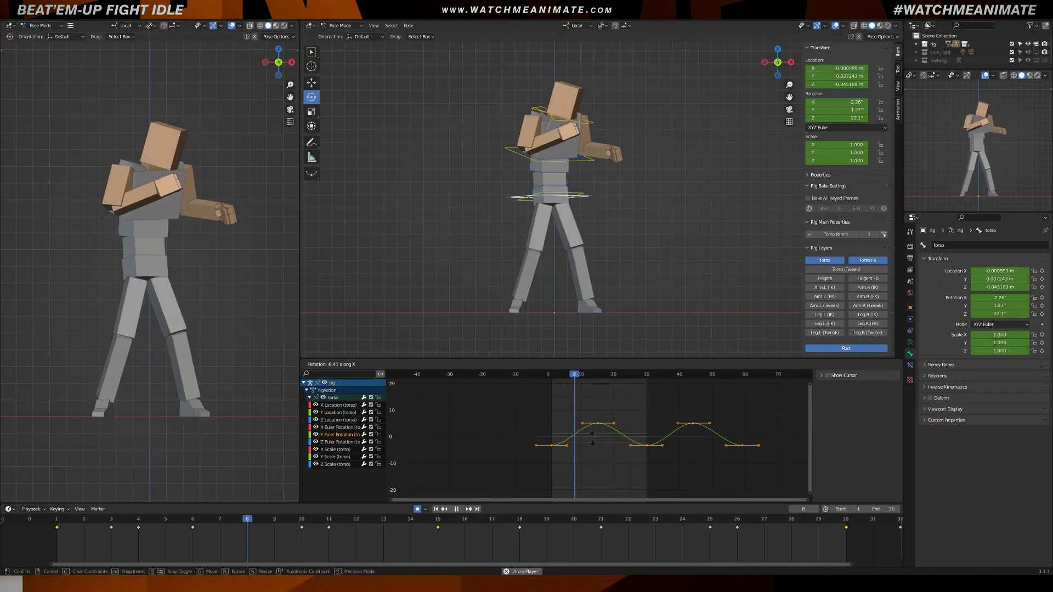
right_click(592, 438)
click(571, 437)
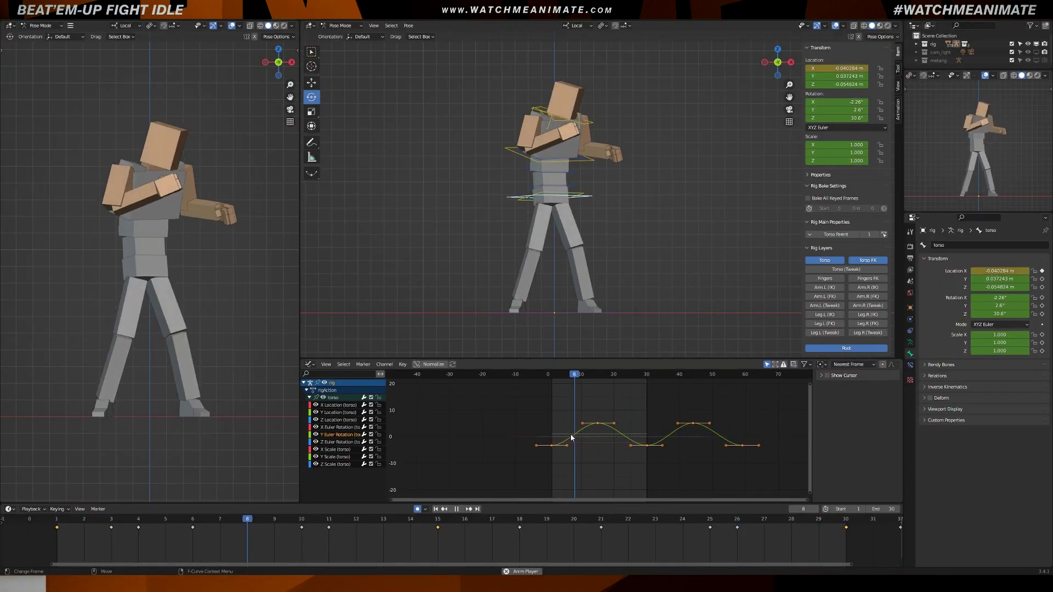
key(r)
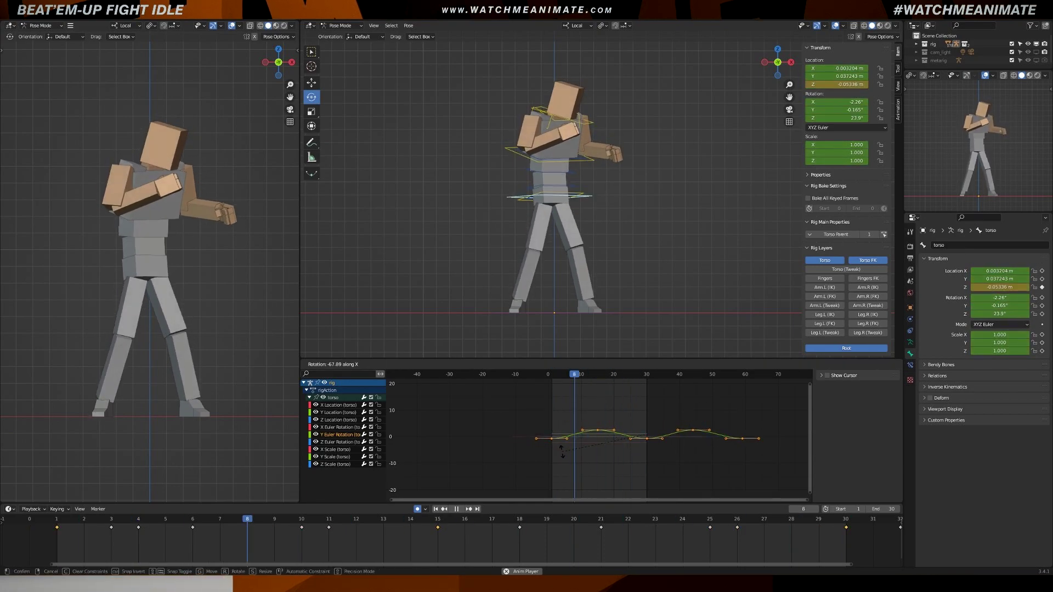
right_click(613, 427)
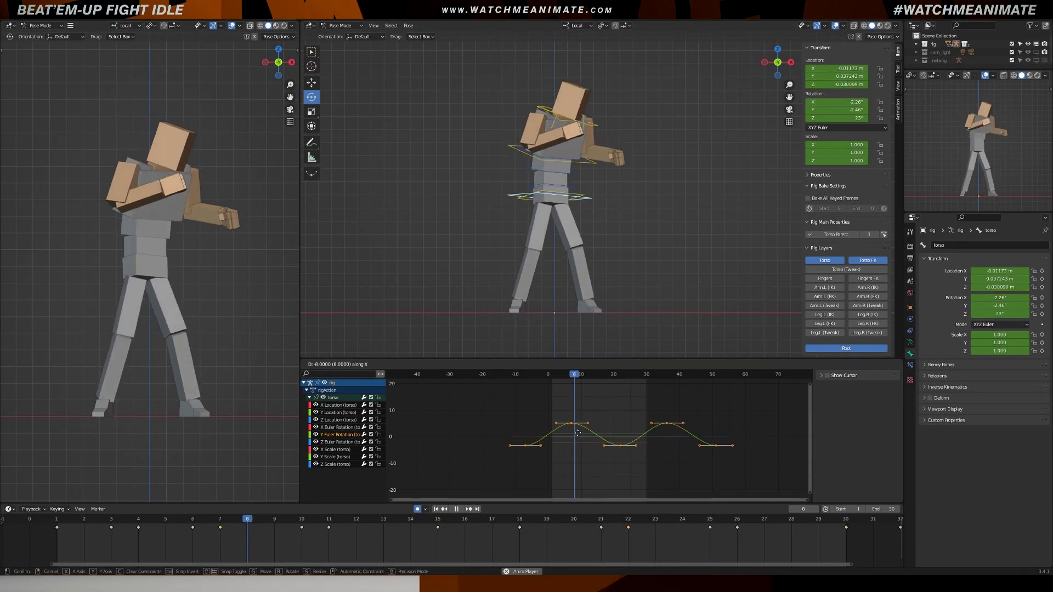
Shift the torso's Y Euler rotation curve 8 frames earlier and raise its X Euler rotation key at frame 15
click(601, 435)
click(589, 426)
key(Home)
key(space)
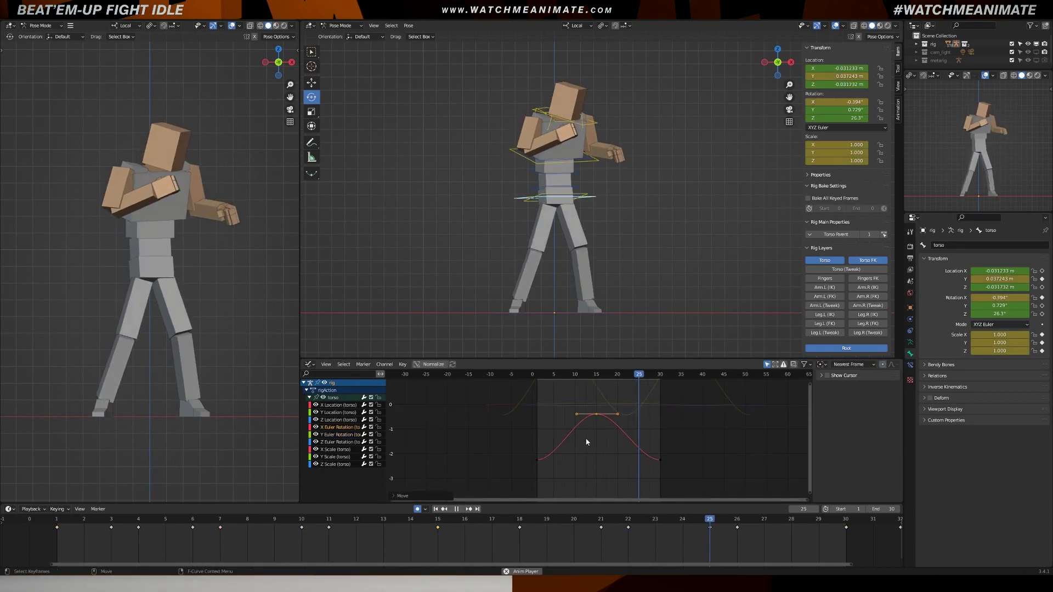
Adjust the torso's X Euler rotation keys vertically to about -0.7° at frame 15 and -4° at the loop ends
scroll(551, 409, down, 2)
key(g)
key(y)
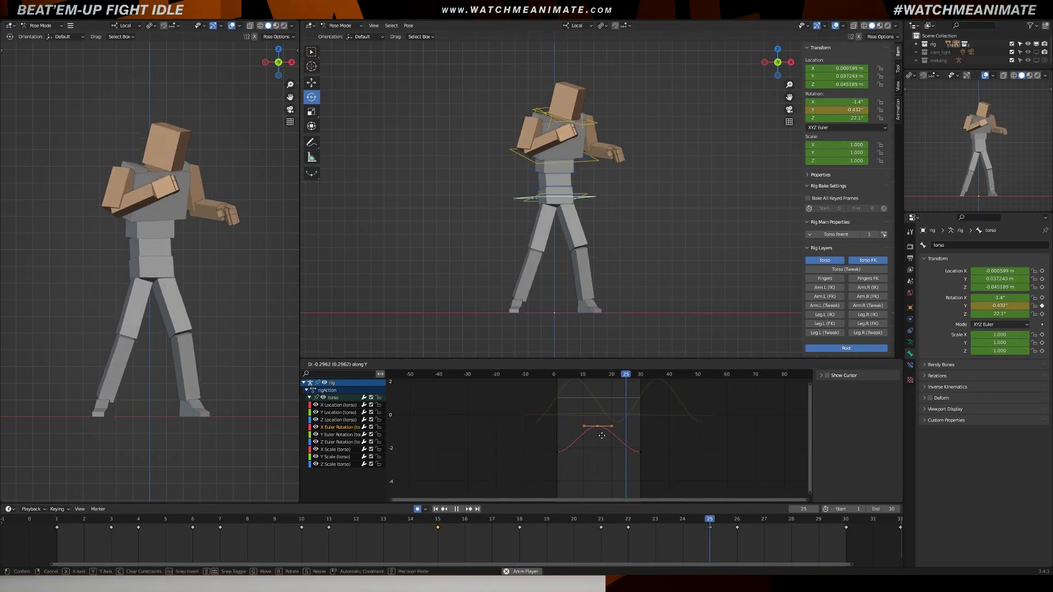
key(g)
key(y)
key(Home)
Select all keys of the torso's X Euler rotation curve and shift them along the time axis
middle_drag(620, 214, 574, 204)
key(a)
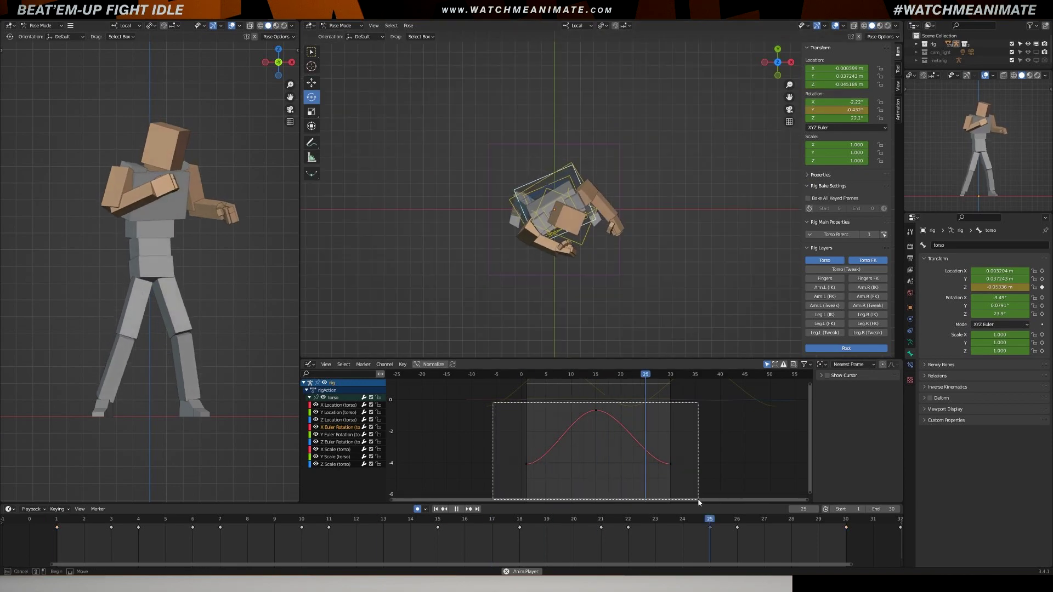
scroll(594, 408, down, 2)
key(g)
key(x)
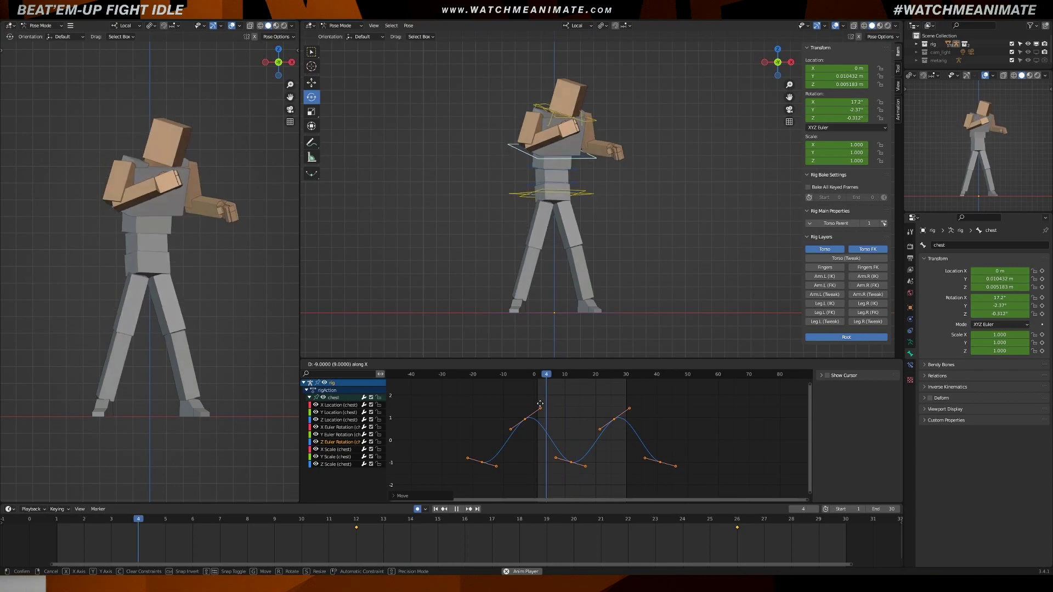
Shift the chest's Z Euler rotation curve 8 frames earlier, checking the twist from above
click(556, 189)
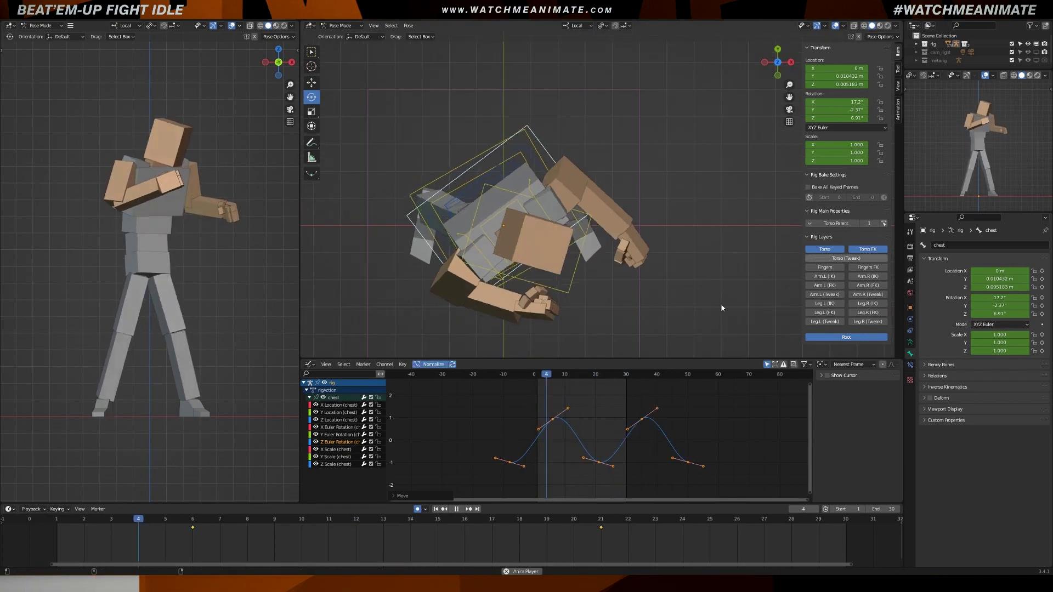
key(Left)
key(g)
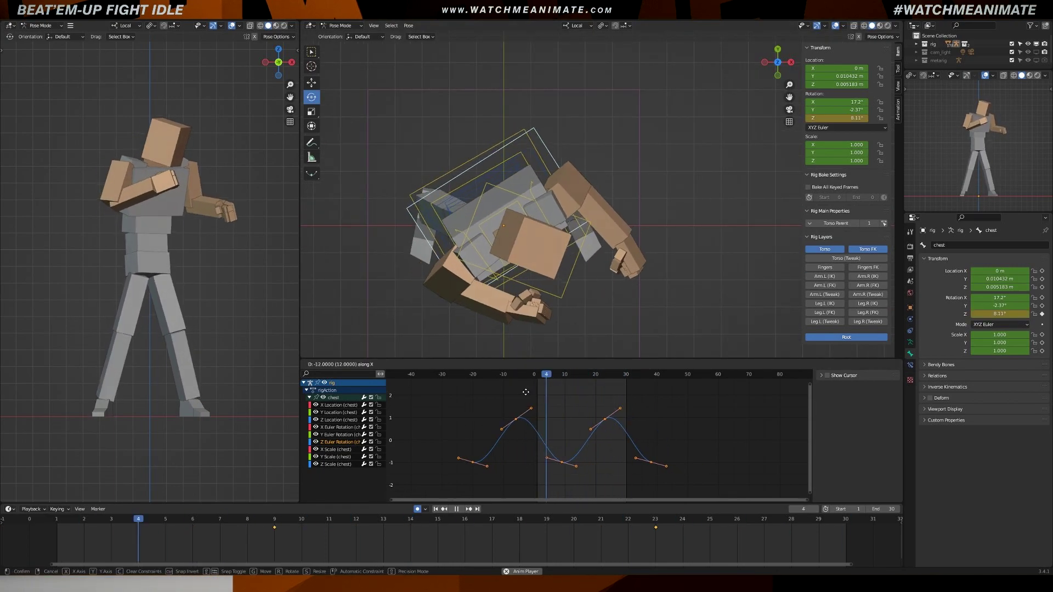
mouse_move(538, 393)
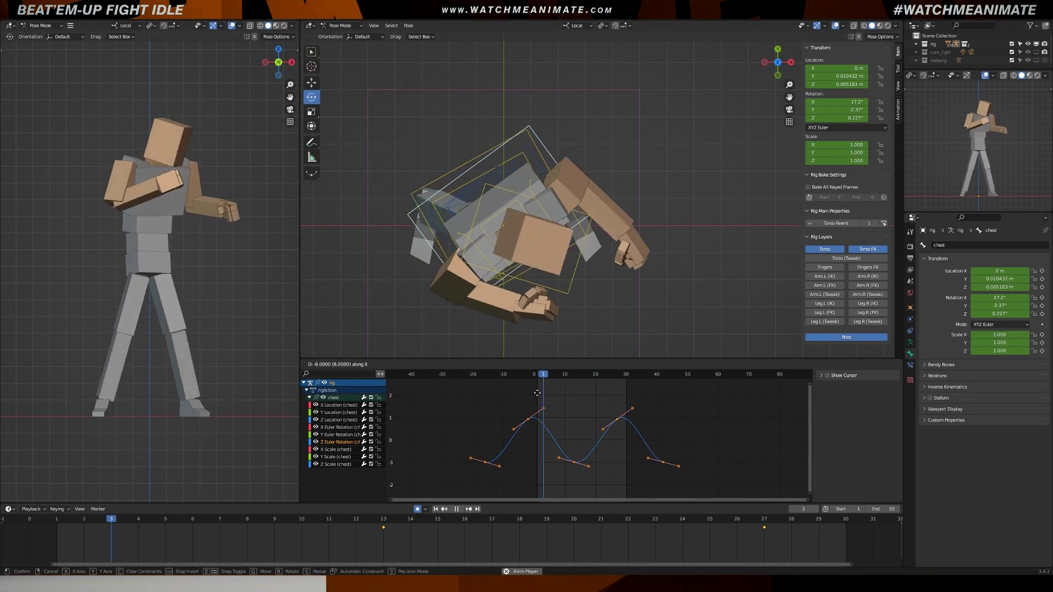
click(537, 392)
Shift the chest's X Euler rotation curve so keys fall on frames 10 and 24, and scale the selected keys
key(Left)
key(grave)
click(497, 179)
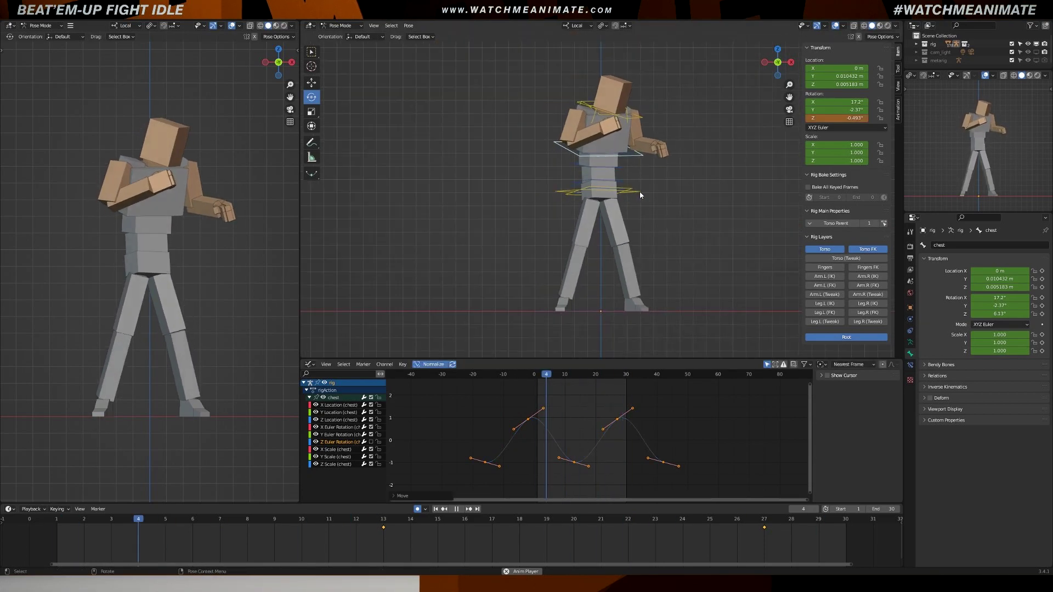
scroll(598, 439, down, 3)
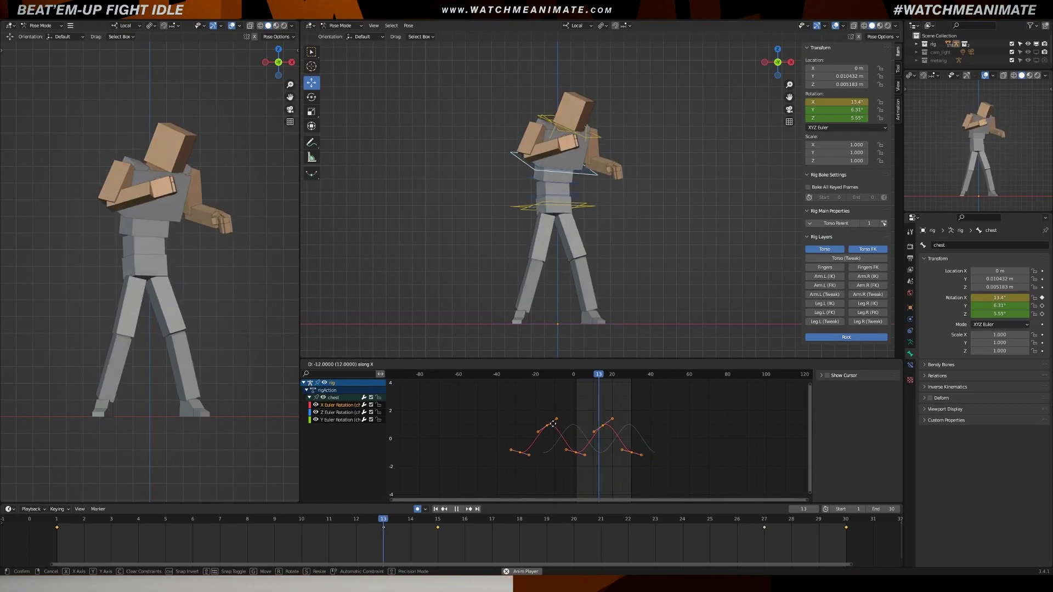
click(579, 453)
scroll(491, 417, up, 3)
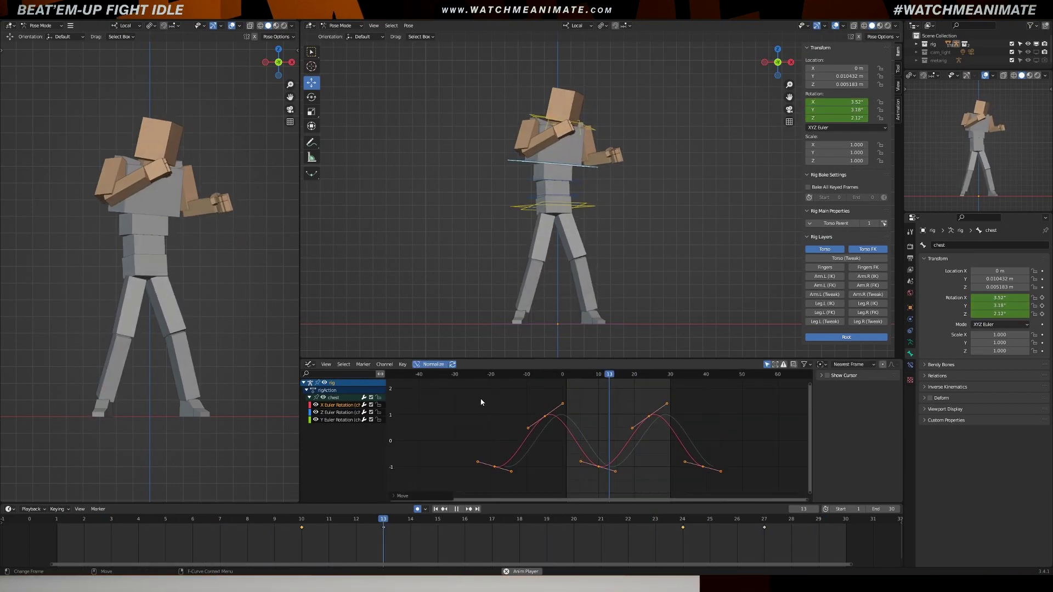
key(s)
click(592, 443)
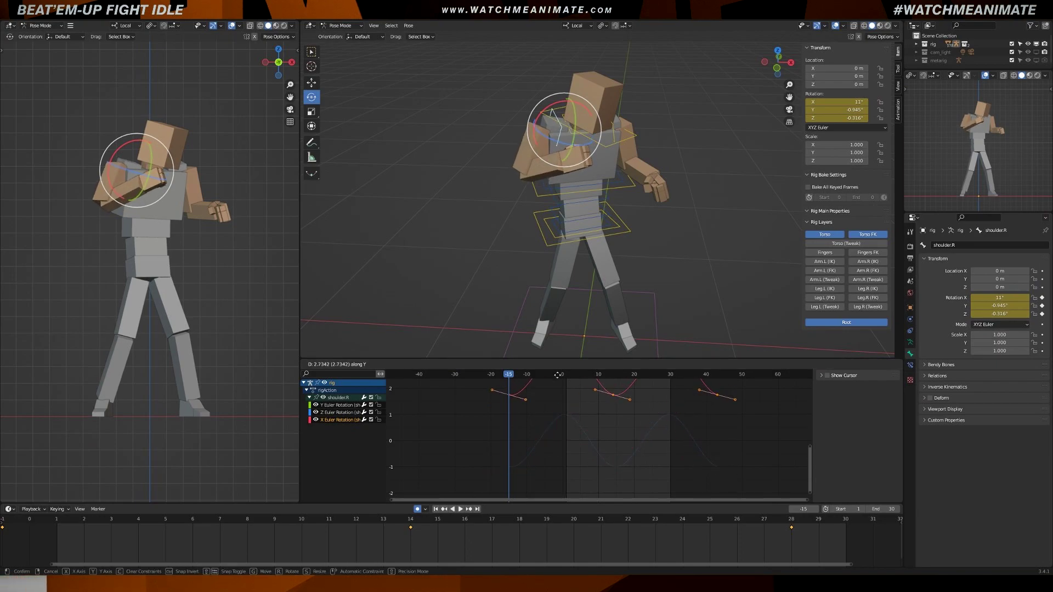
Raise the right shoulder's X Euler rotation keys by about 2.73
click(557, 374)
key(space)
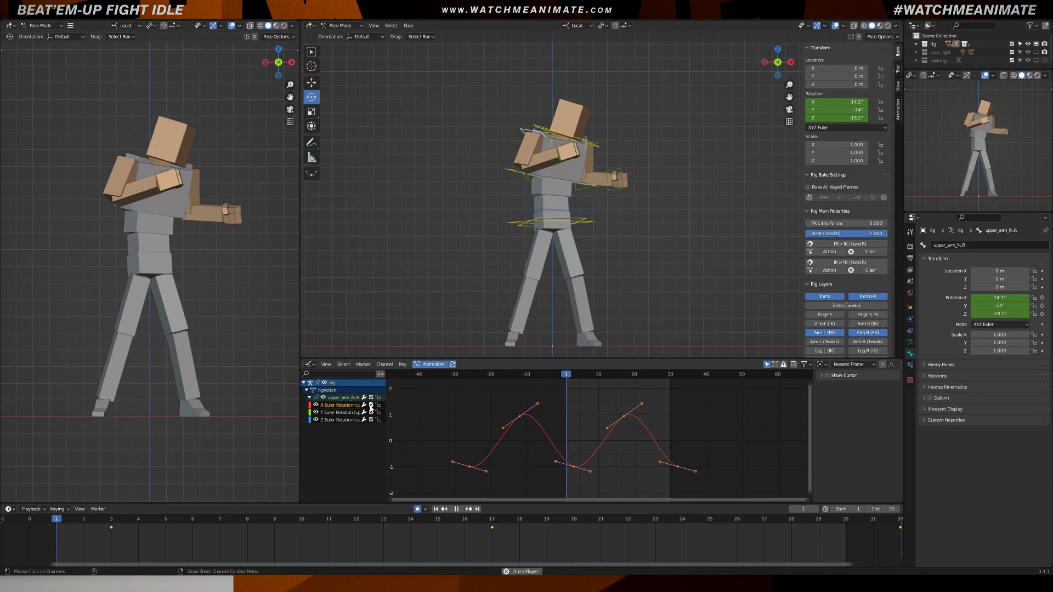
Shift the right upper arm's X Euler rotation curve 11 frames later
key(g)
key(x)
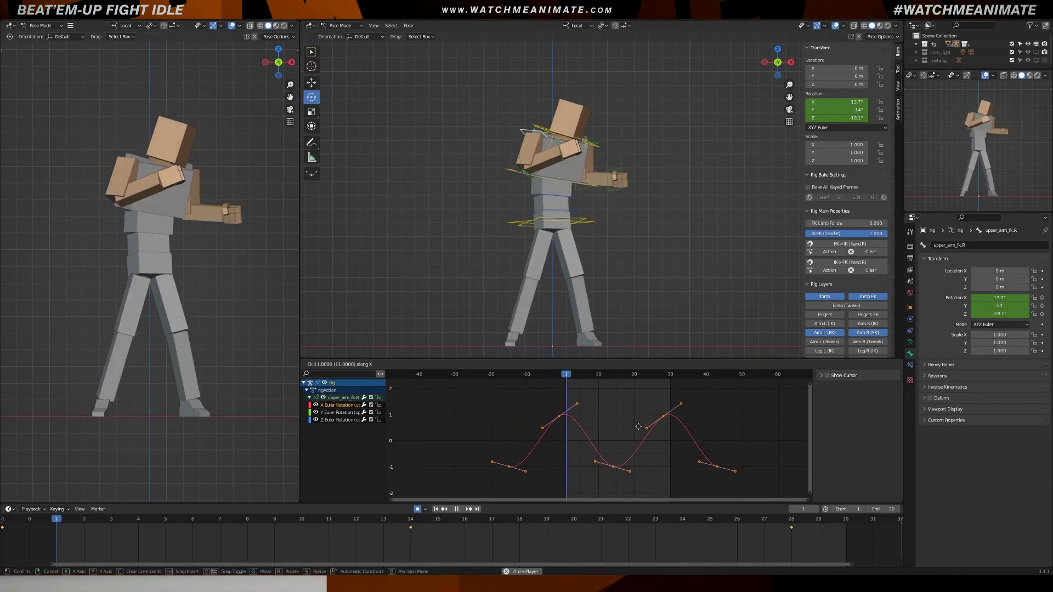
click(638, 426)
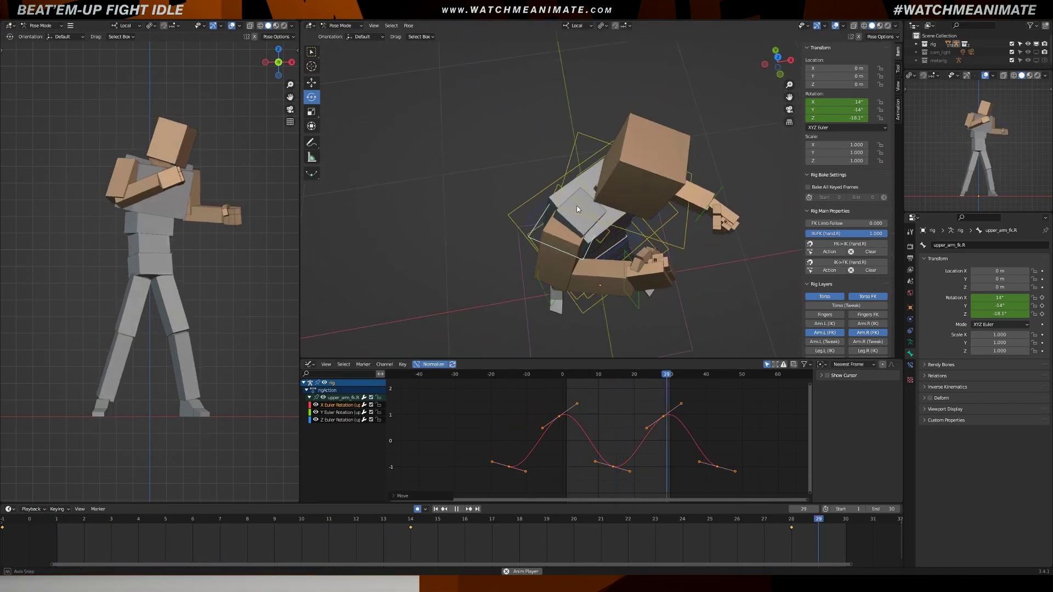
Offset the right forearm's X Euler rotation keys along the time axis
drag(479, 400, 766, 495)
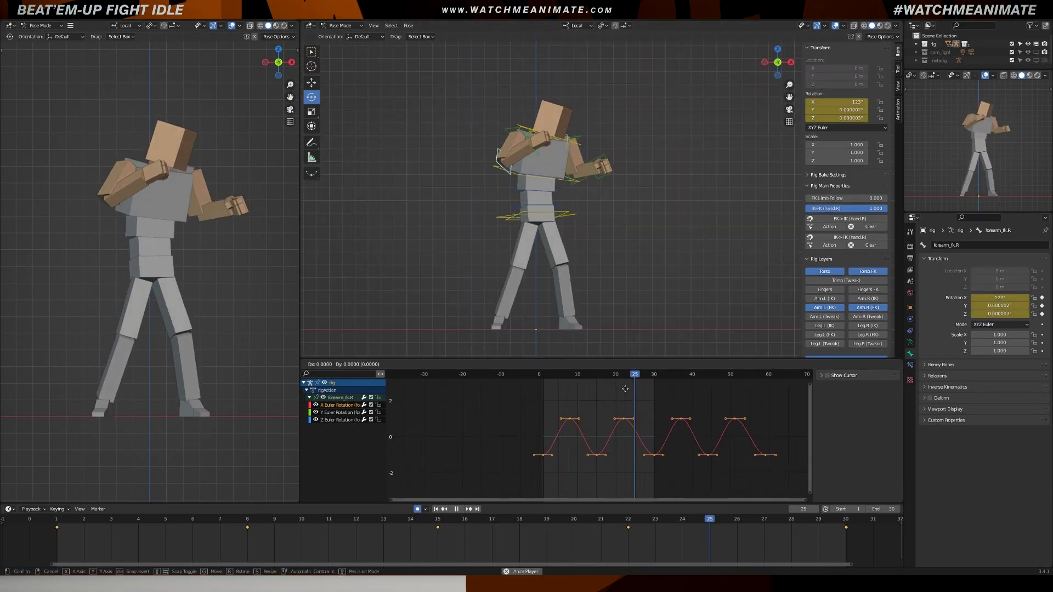
key(g)
key(x)
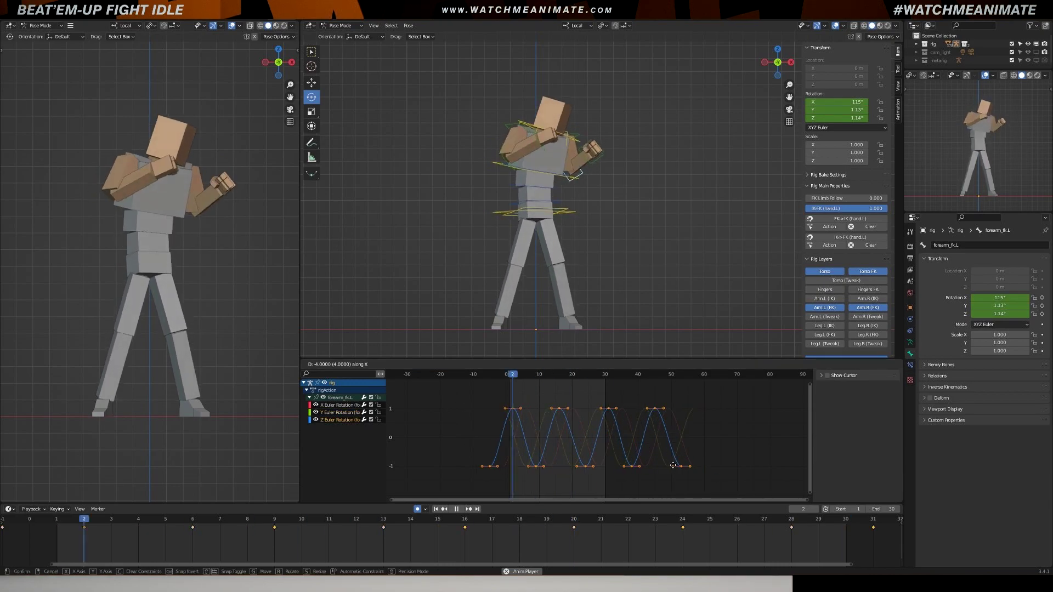
right_click(673, 466)
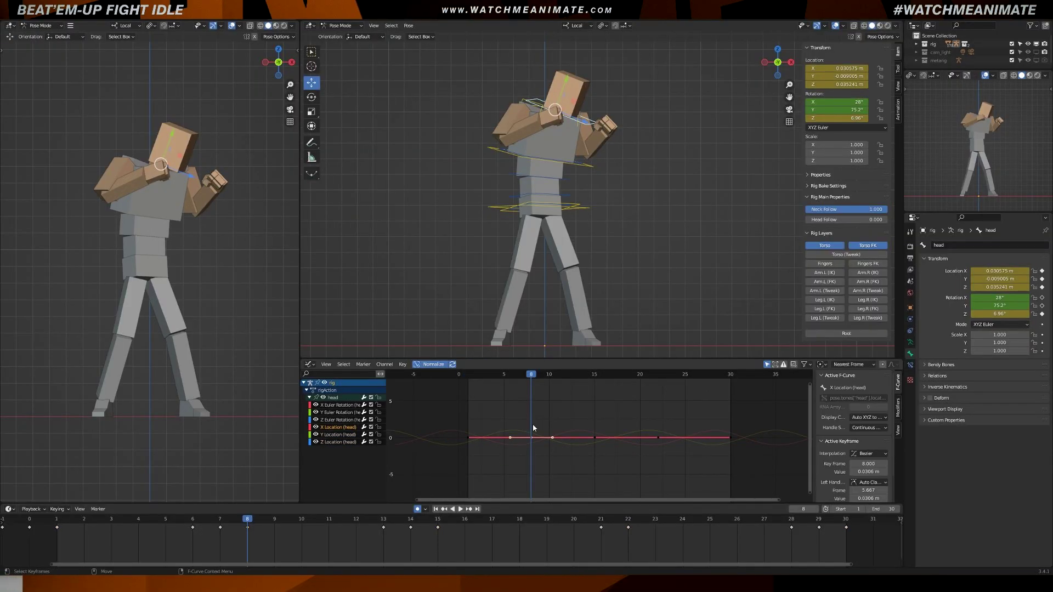
Raise the head's X location keys at frames 8 and 22 to about 0.087 m
drag(505, 421, 542, 454)
key(g)
key(y)
click(534, 439)
key(space)
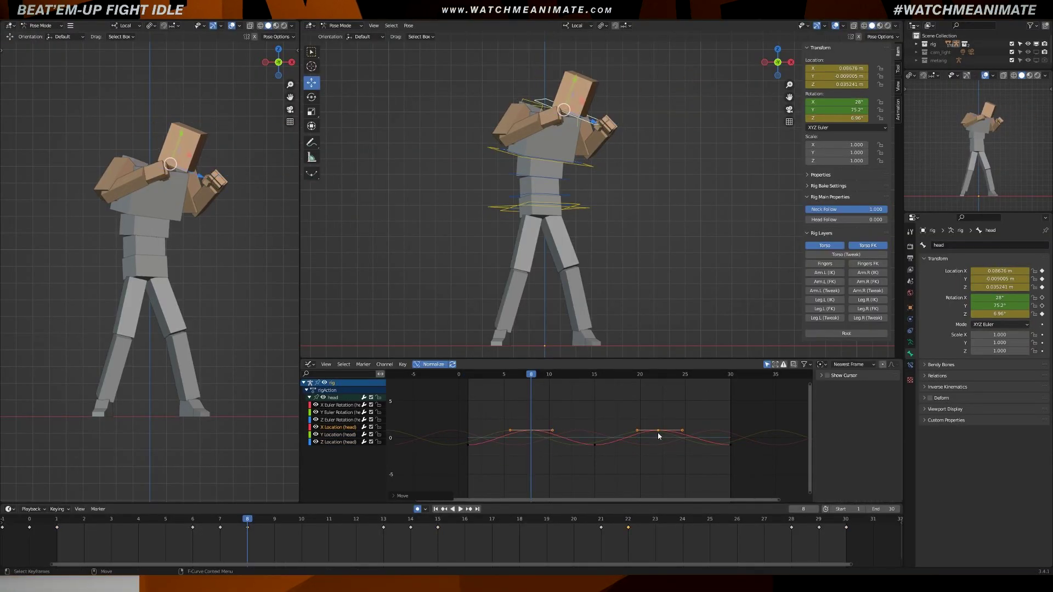
Lower the head's X location keys at frames 8 and 22 and check the motion in playback
key(Home)
scroll(505, 404, down, 2)
key(g)
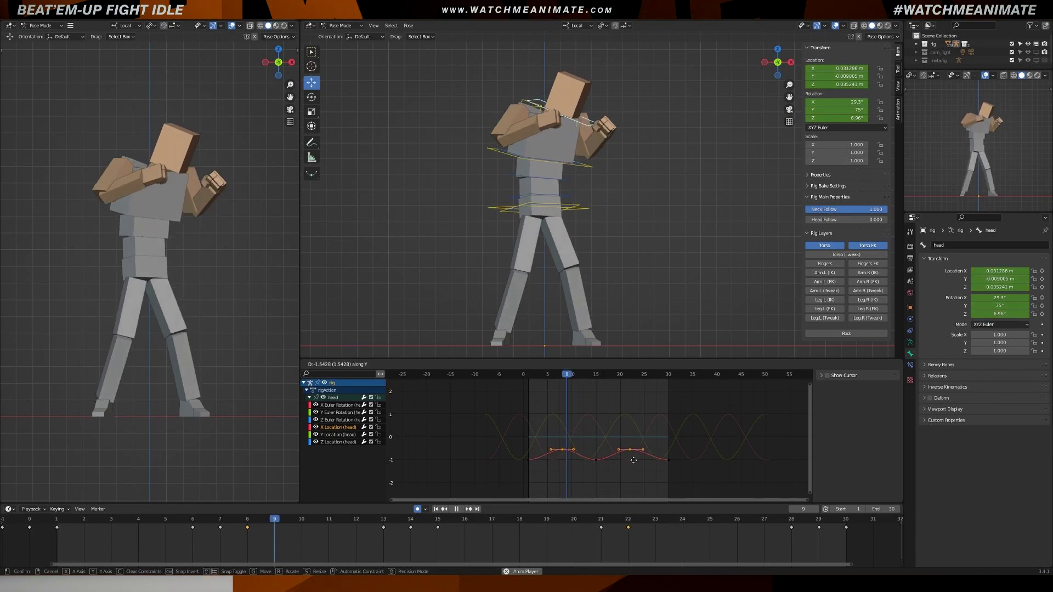
click(561, 422)
key(space)
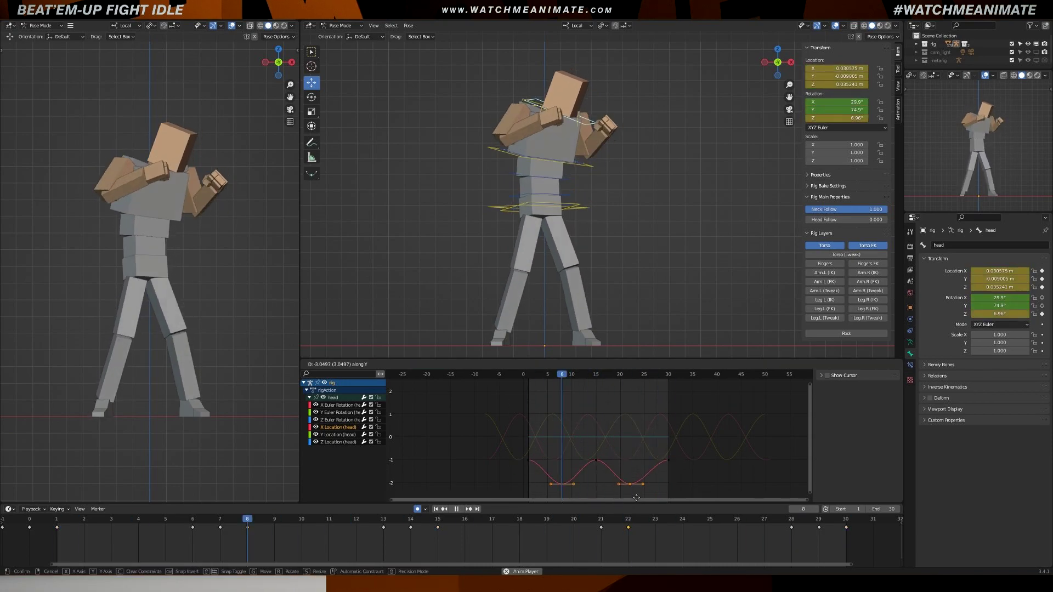
click(535, 406)
Duplicate and offset the head's X location keys to cover the whole loop, and raise the curve's low keys
key(space)
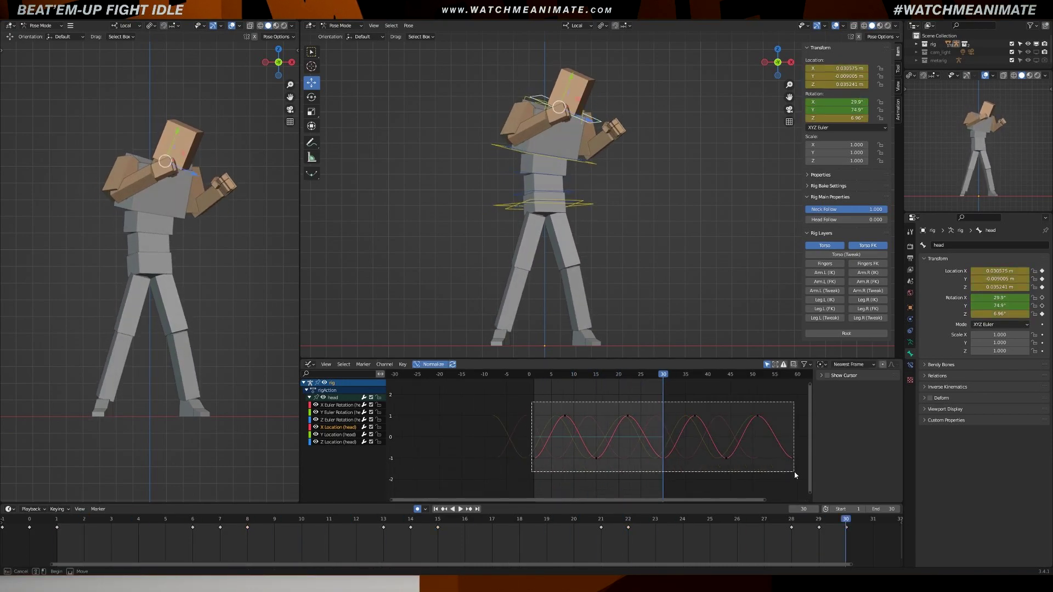
key(shift+d)
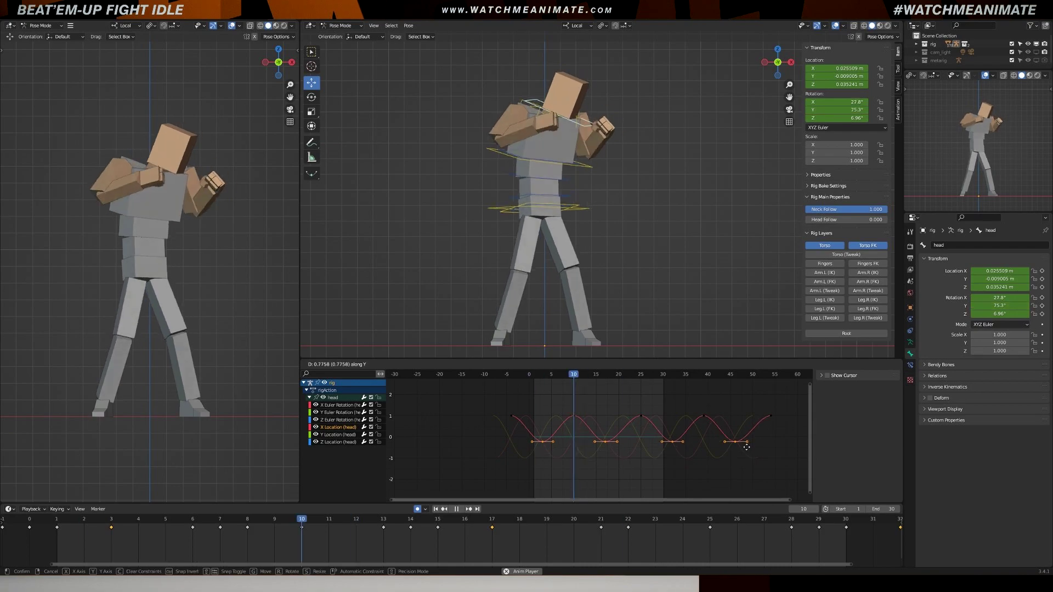
click(753, 463)
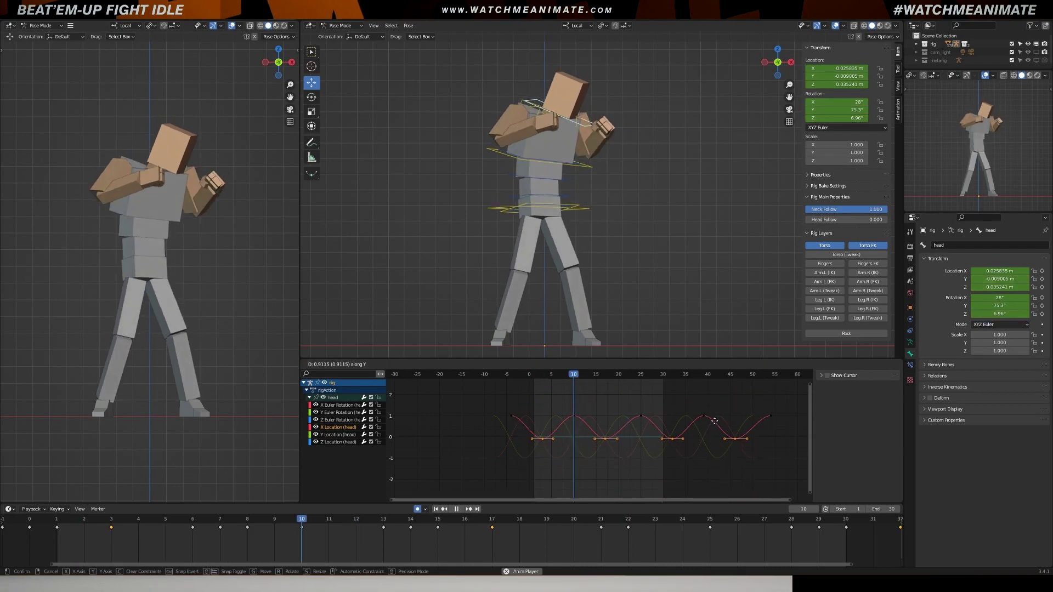
click(503, 420)
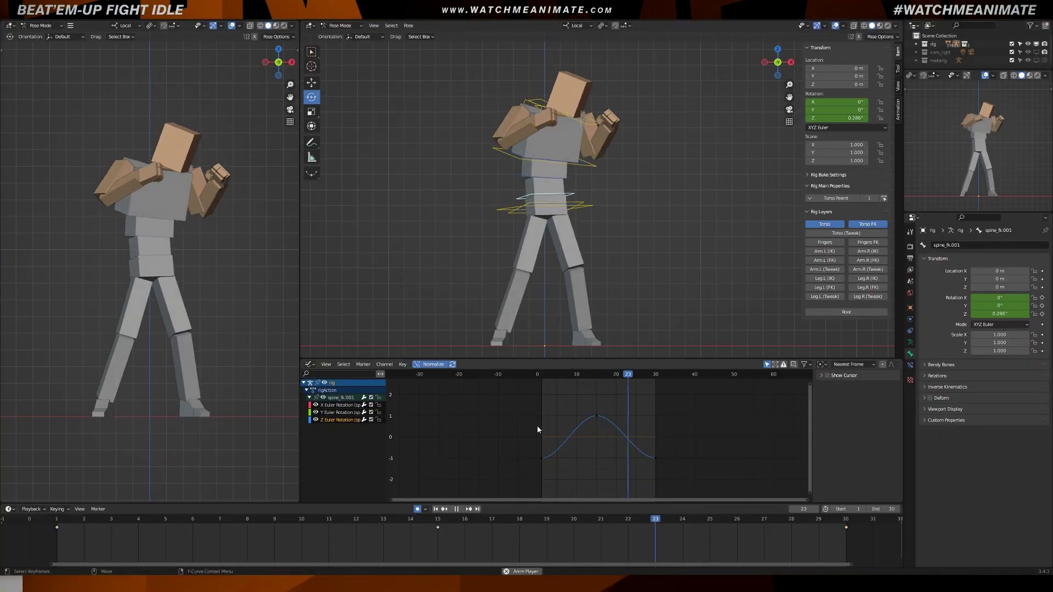
Duplicate all of the lower spine's Z Euler rotation keys to extend the curve beyond the loop range
key(a)
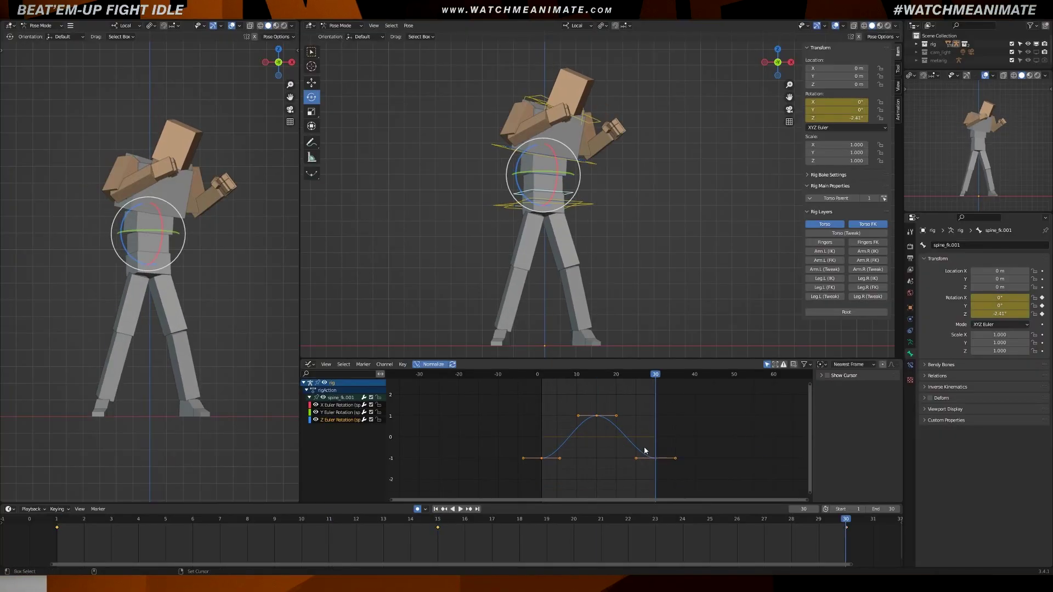
scroll(644, 446, down, 2)
key(shift+d)
click(371, 397)
Reposition the right foot's IK control at frame 1
click(615, 237)
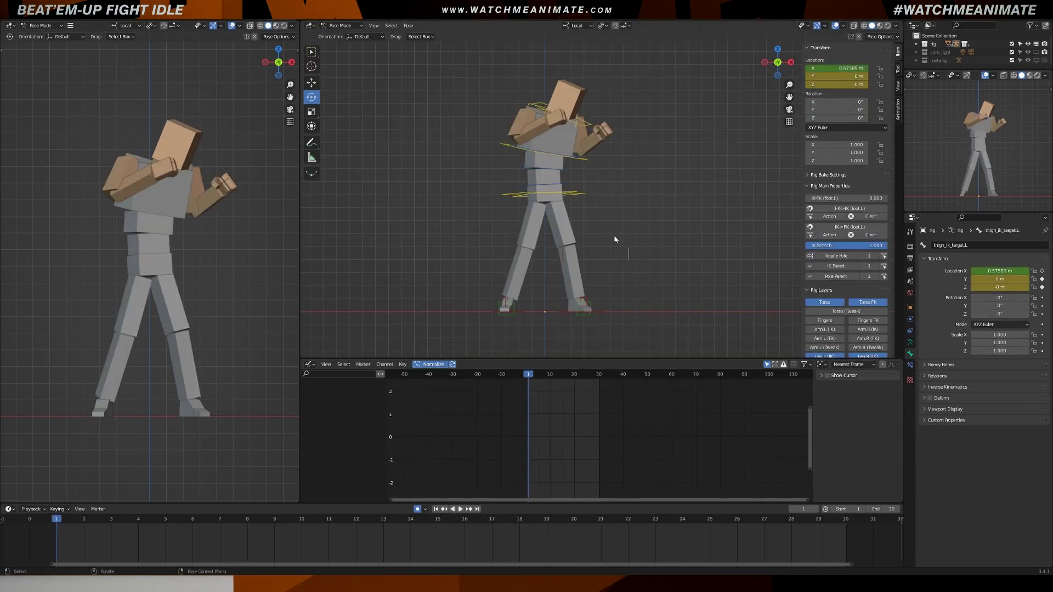
click(506, 306)
key(g)
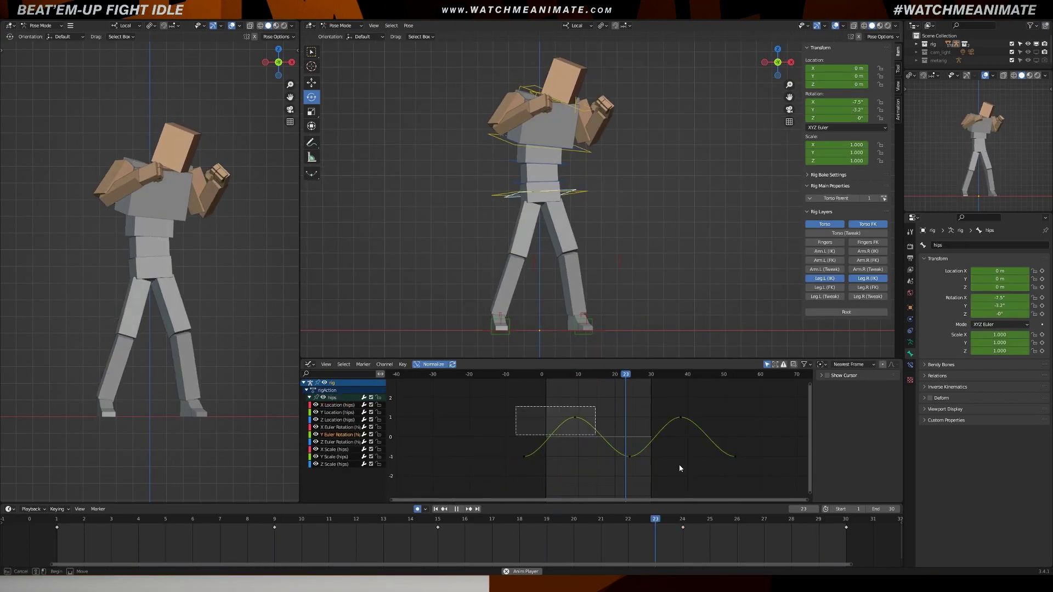
Scale down all of the hips' Y Euler rotation keys along the value axis
key(a)
key(s)
key(y)
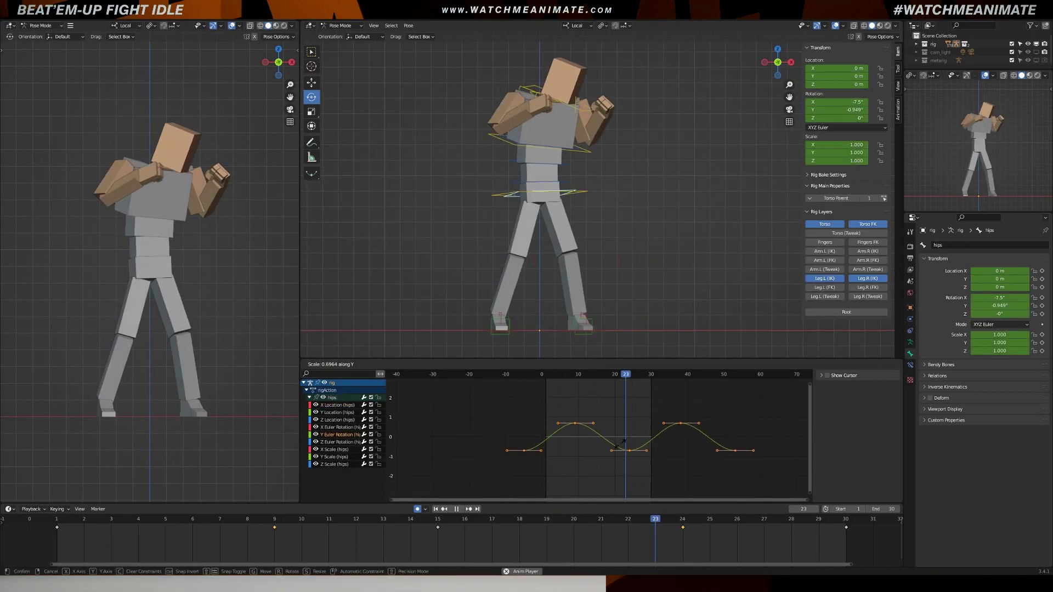
click(630, 425)
key(alt+a)
key(space)
Insert keys on the hips' Z location curve at frames 8 and 21
click(538, 192)
key(shift+space)
key(g)
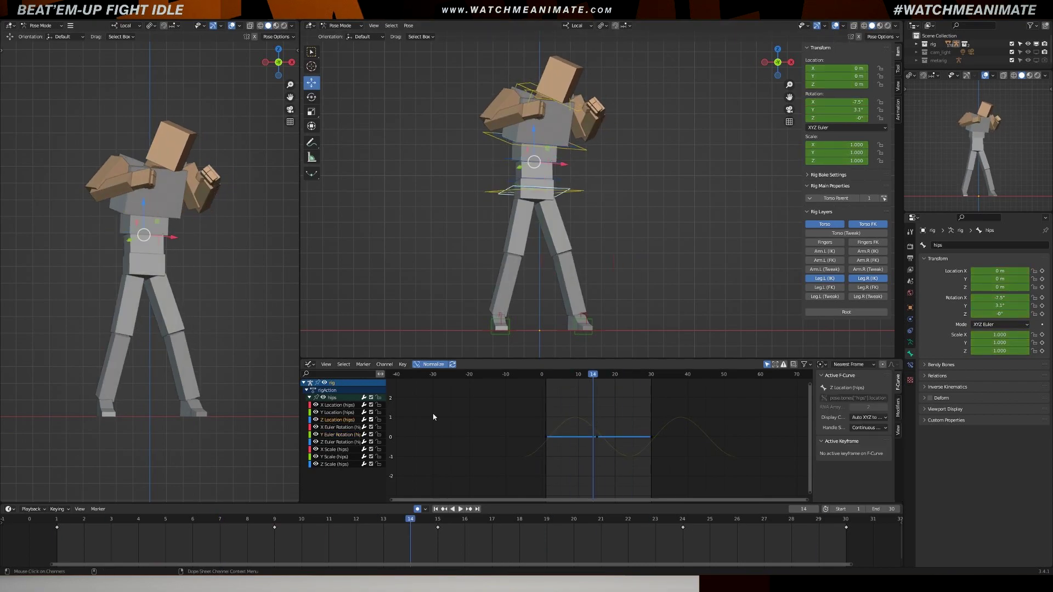
click(571, 374)
key(i)
key(Return)
key(space)
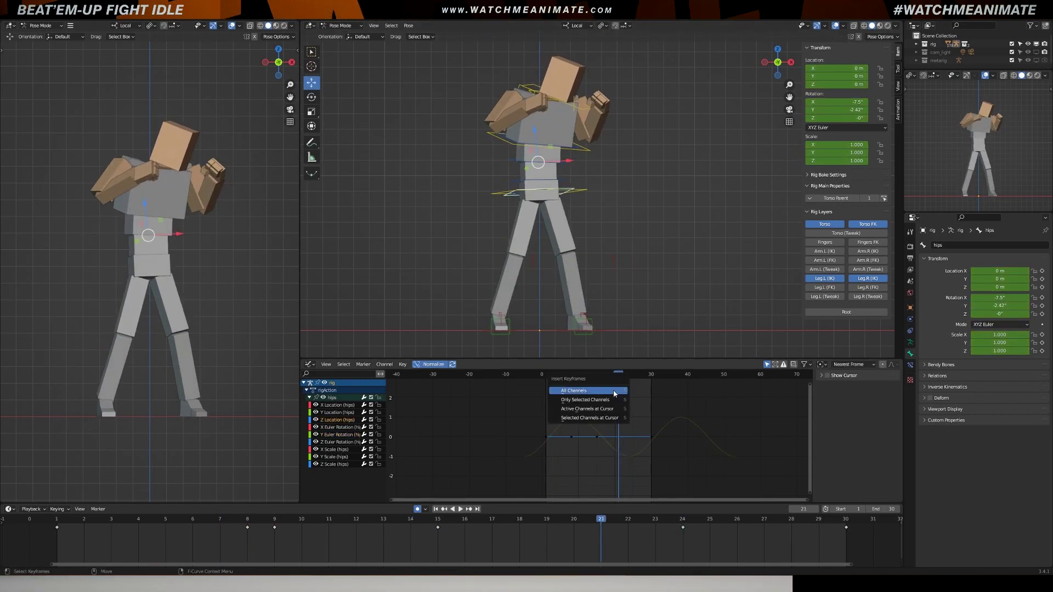
Move the newly inserted hips Z location keys along the value axis to add vertical movement
key(g)
click(607, 405)
key(Home)
click(639, 418)
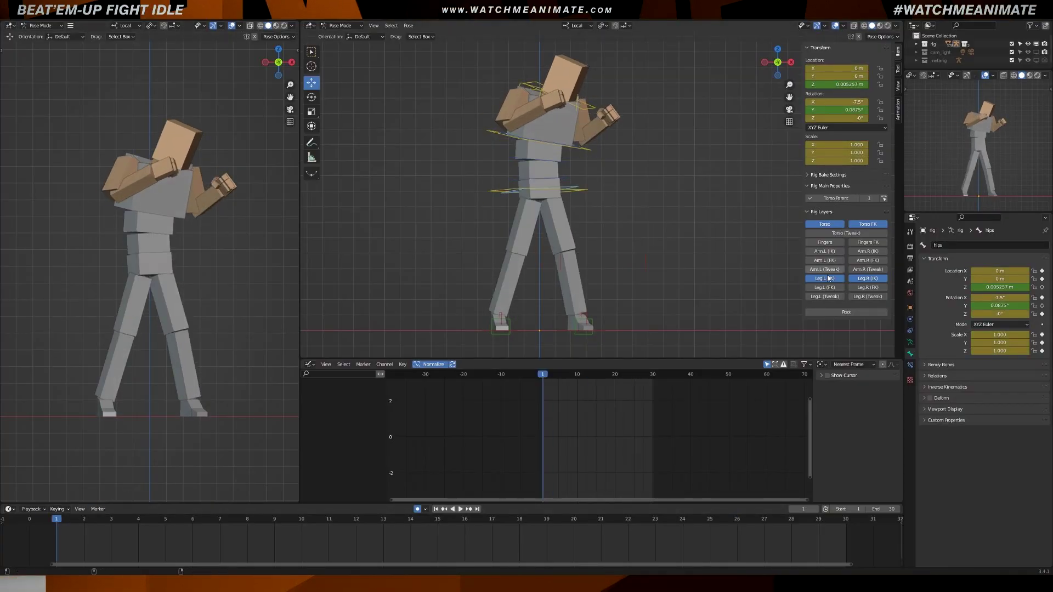
Show both leg tweak layers and nudge the right knee's tweak bone about 0.03 m along its local X axis
drag(824, 296, 868, 296)
click(568, 253)
drag(520, 255, 514, 252)
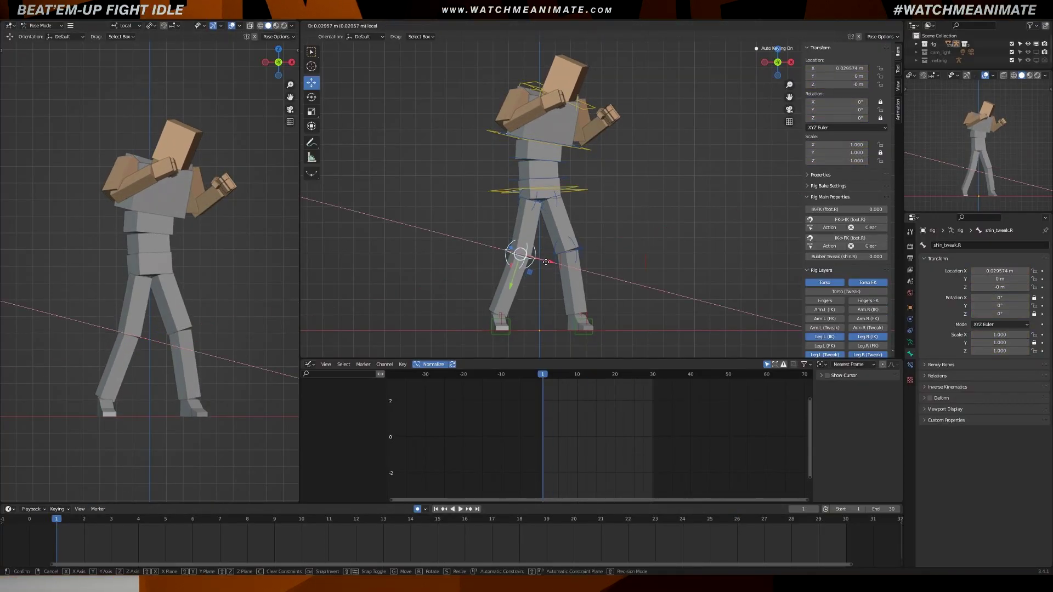
key(space)
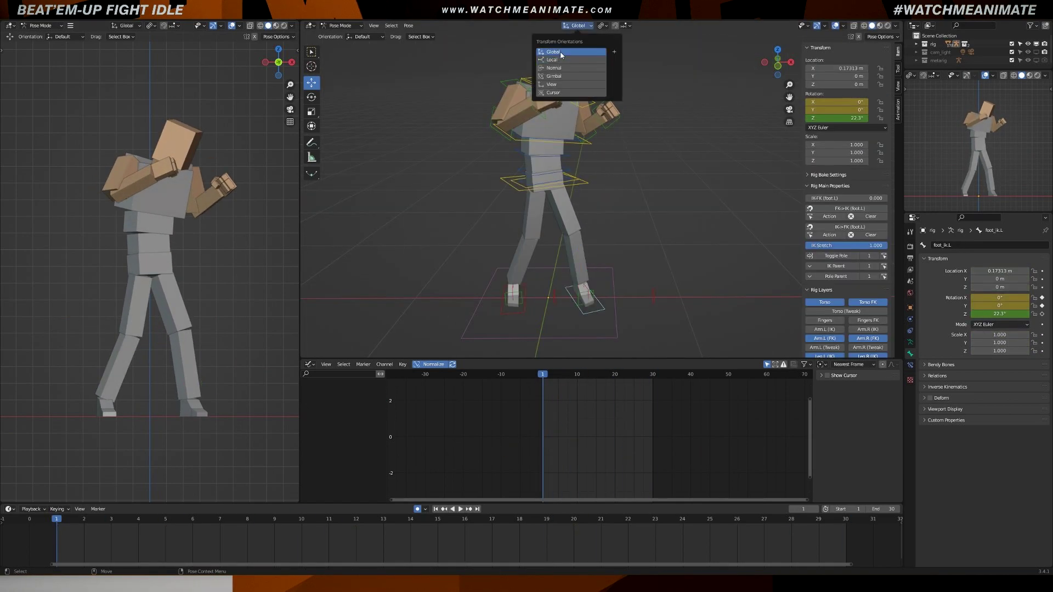
Move the left foot's IK control outward along the global X axis
key(g)
key(x)
click(605, 279)
click(511, 296)
key(space)
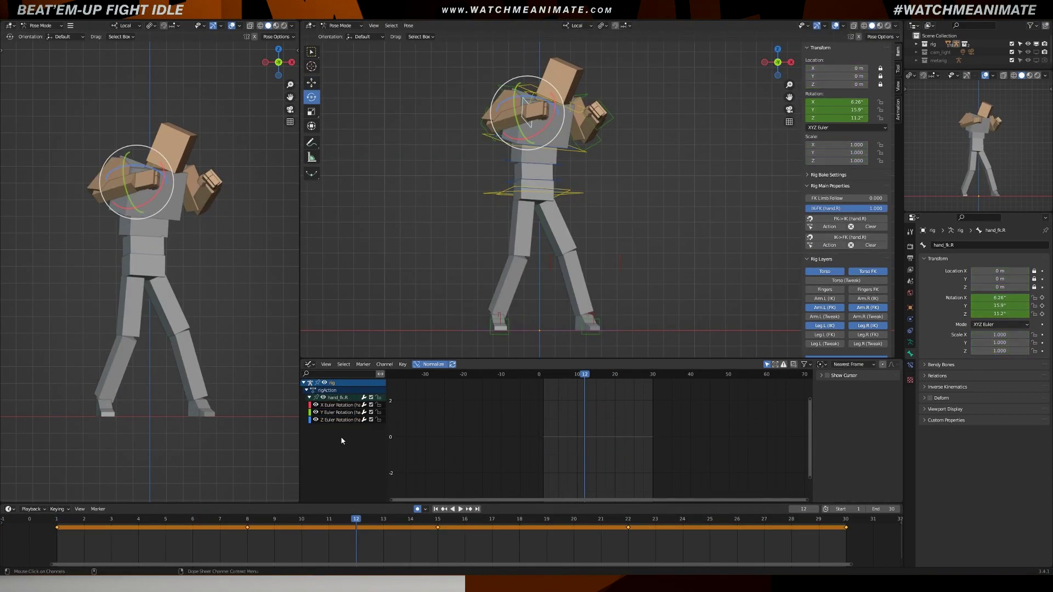
Move the right hand's X Euler rotation keys at frames 8 and 22 along the value axis
drag(606, 419, 622, 454)
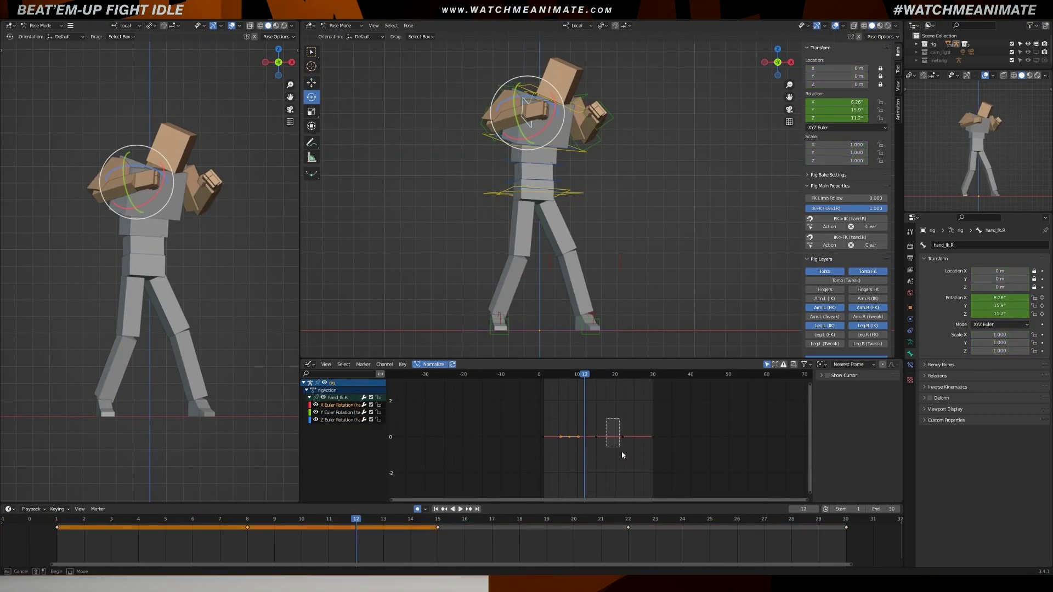
click(577, 450)
key(Home)
key(space)
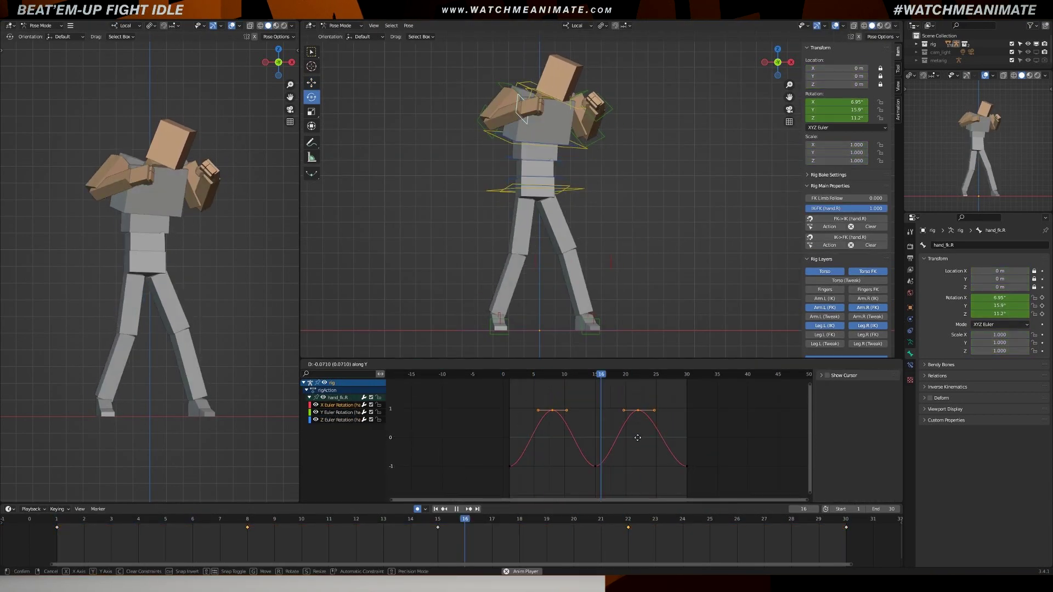
click(638, 463)
Move the left hand's X Euler rotation keys to match the idle motion
click(592, 106)
key(Home)
key(g)
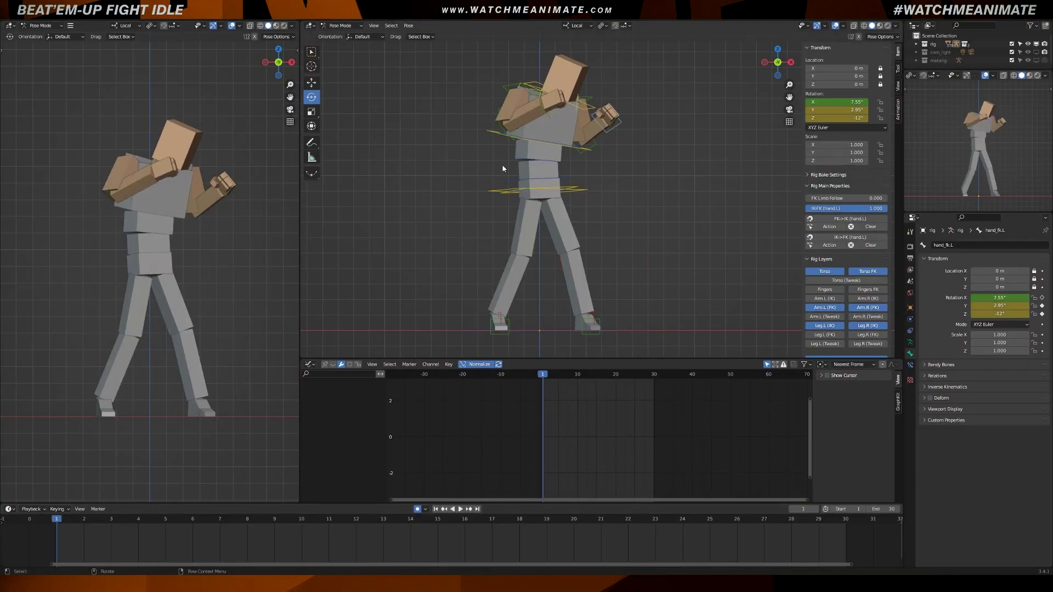
Shift all of the chest's Y Euler rotation keys 12 frames later
click(330, 419)
drag(445, 401, 719, 460)
key(space)
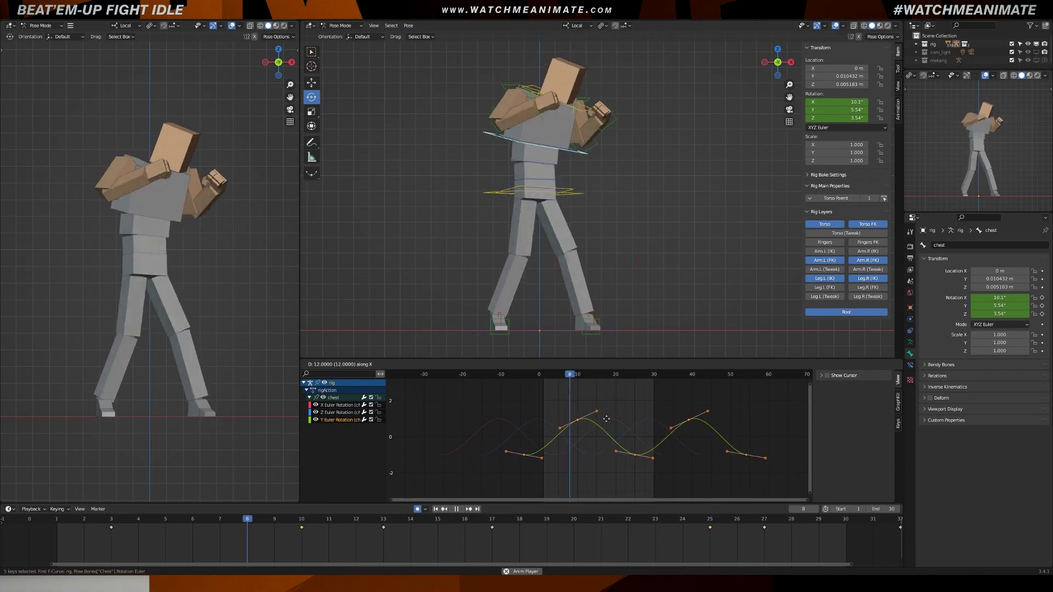
Lower the upper spine's X, Y and Z scale keys at frames 1 and 30
drag(482, 441, 691, 482)
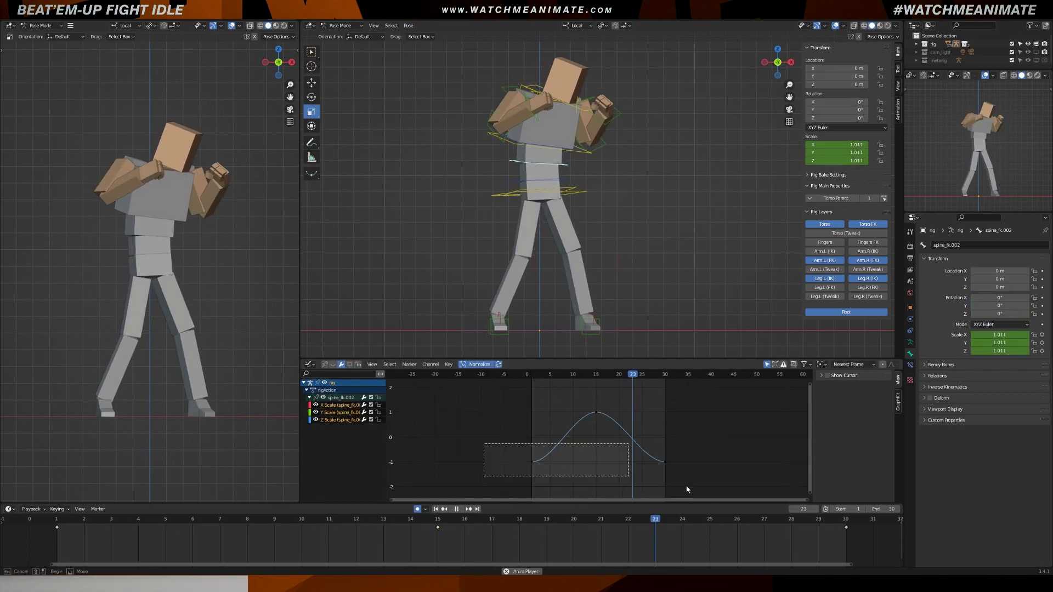
key(g)
key(y)
click(594, 497)
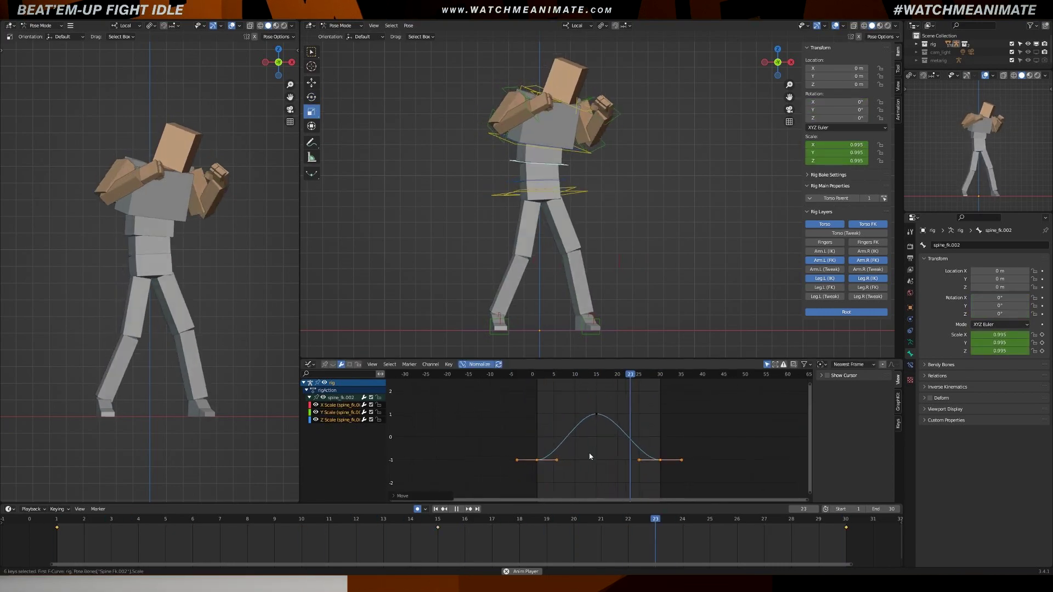
Duplicate all of the upper spine's scale keys along the time axis
key(a)
key(shift+d)
key(x)
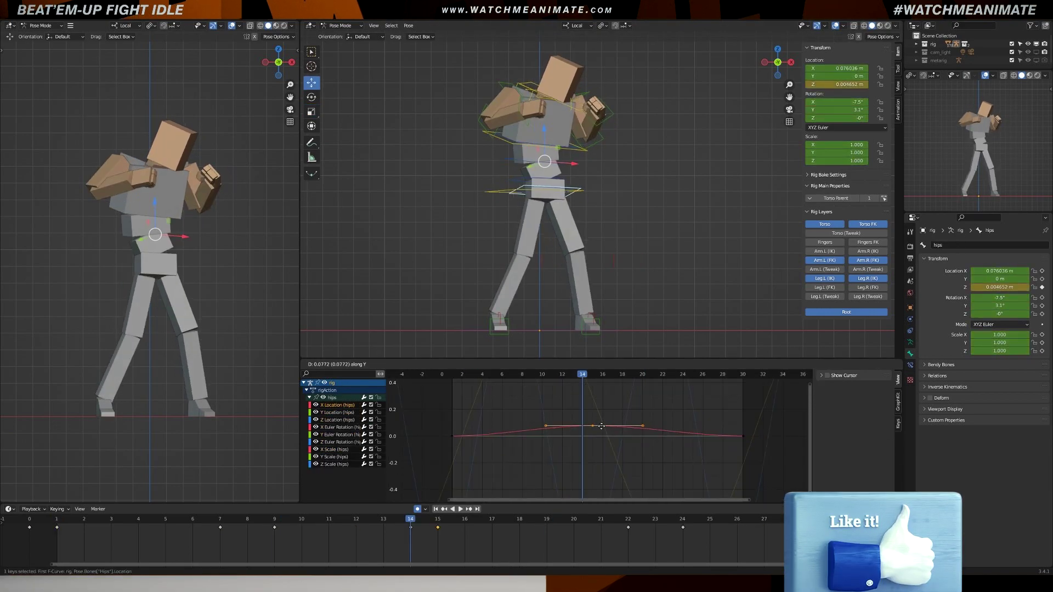
Raise the hips' X location key at frame 15
key(Home)
key(shift+Left)
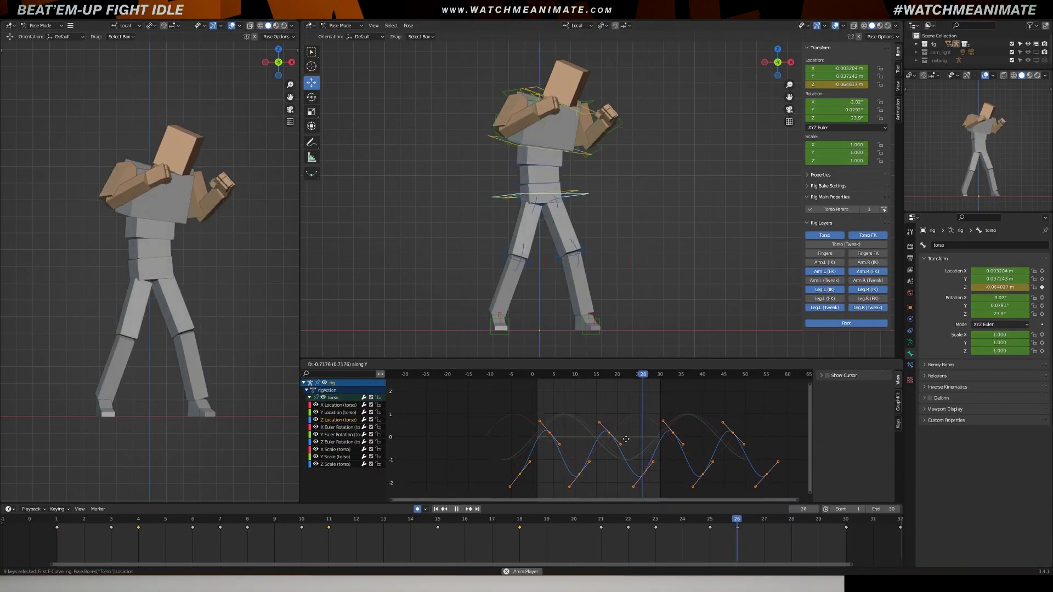
Shift all of the torso's Z location keys along the value axis
drag(625, 436, 637, 375)
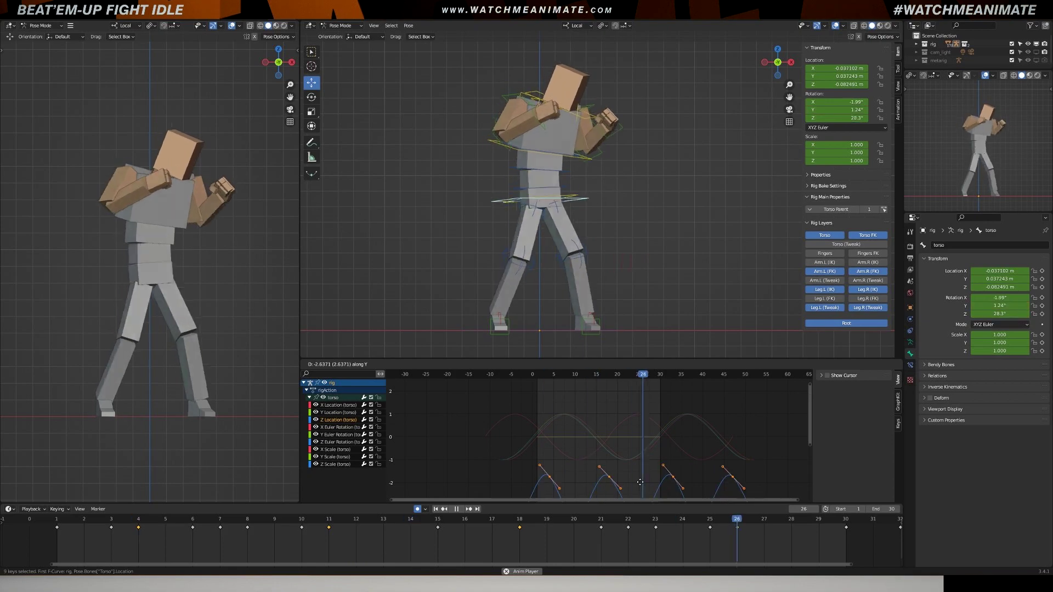